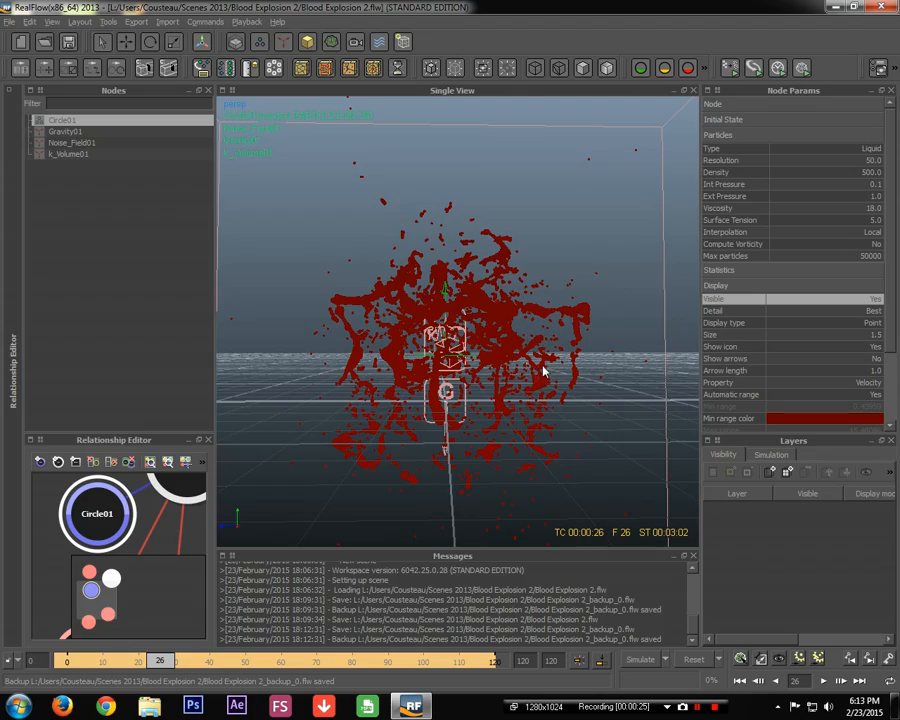
{"action": "scroll", "coordinate": [436, 369], "scroll_direction": "up", "scroll_amount": 5}
{"action": "middle_click_drag", "start_coordinate": [436, 370], "coordinate": [514, 267], "text": "alt"}
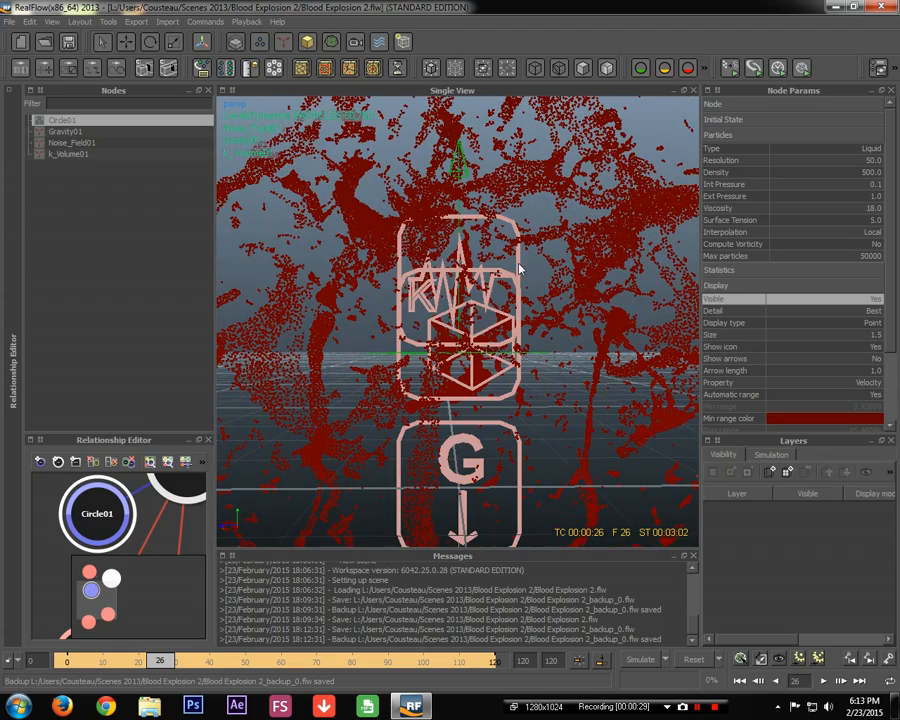
{"action": "left_click", "coordinate": [514, 267]}
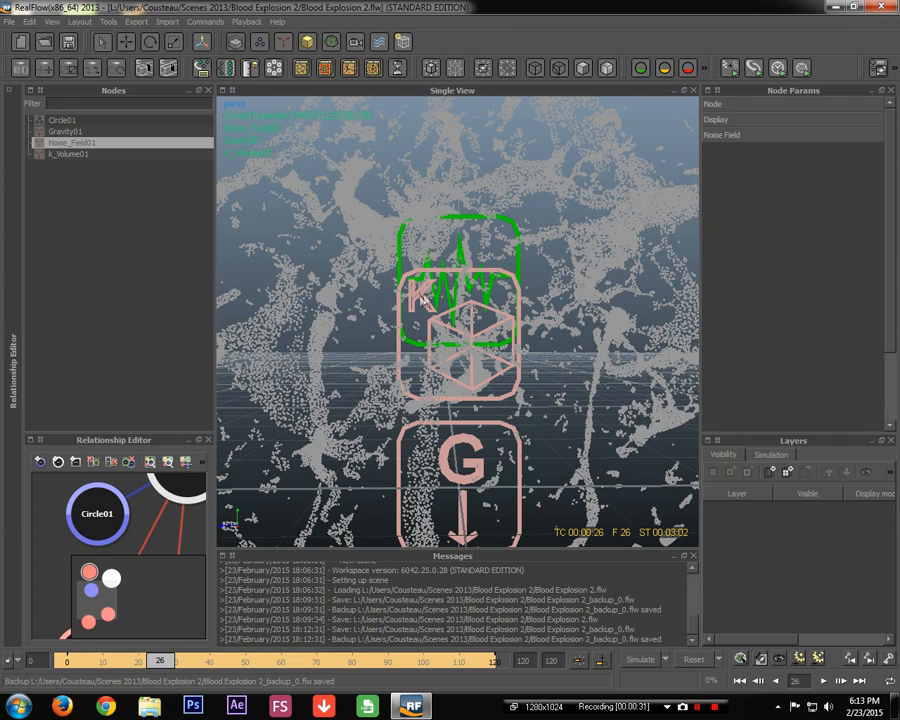
{"action": "left_click", "coordinate": [70, 132]}
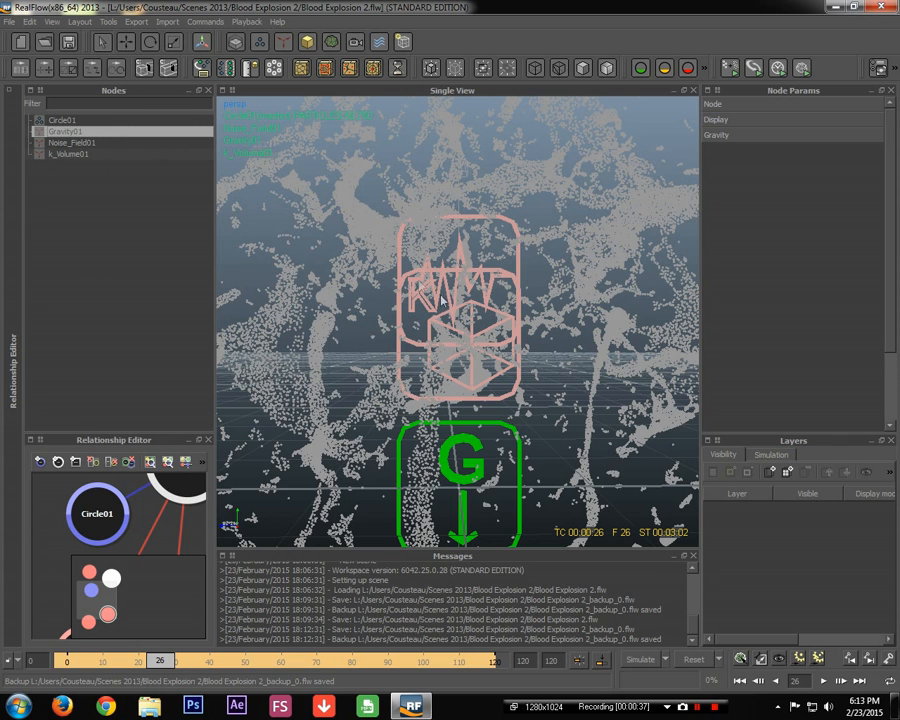
{"action": "scroll", "coordinate": [463, 316], "scroll_direction": "down", "scroll_amount": 7}
{"action": "left_click", "coordinate": [522, 314]}
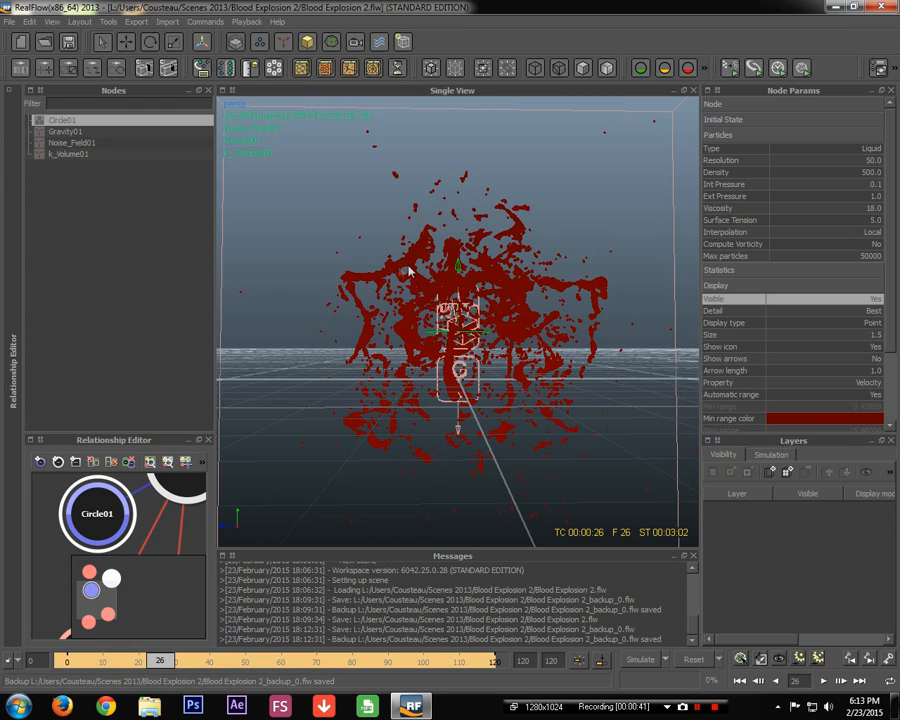
{"action": "left_click", "coordinate": [69, 154]}
{"action": "scroll", "coordinate": [376, 362], "scroll_direction": "down", "scroll_amount": 8}
{"action": "scroll", "coordinate": [464, 344], "scroll_direction": "up", "scroll_amount": 4}
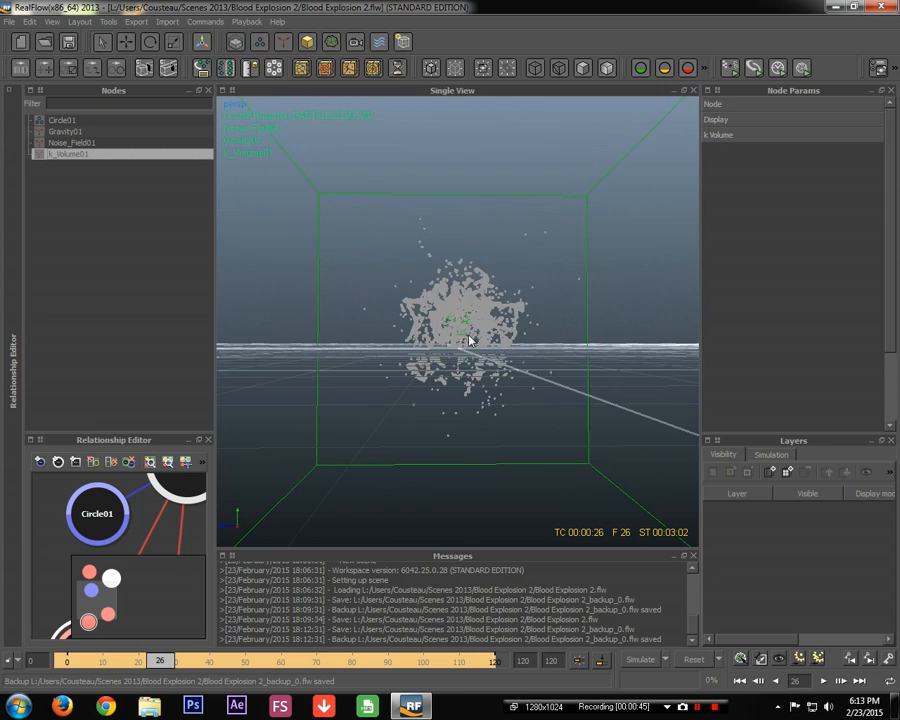
{"action": "scroll", "coordinate": [461, 337], "scroll_direction": "down", "scroll_amount": 3}
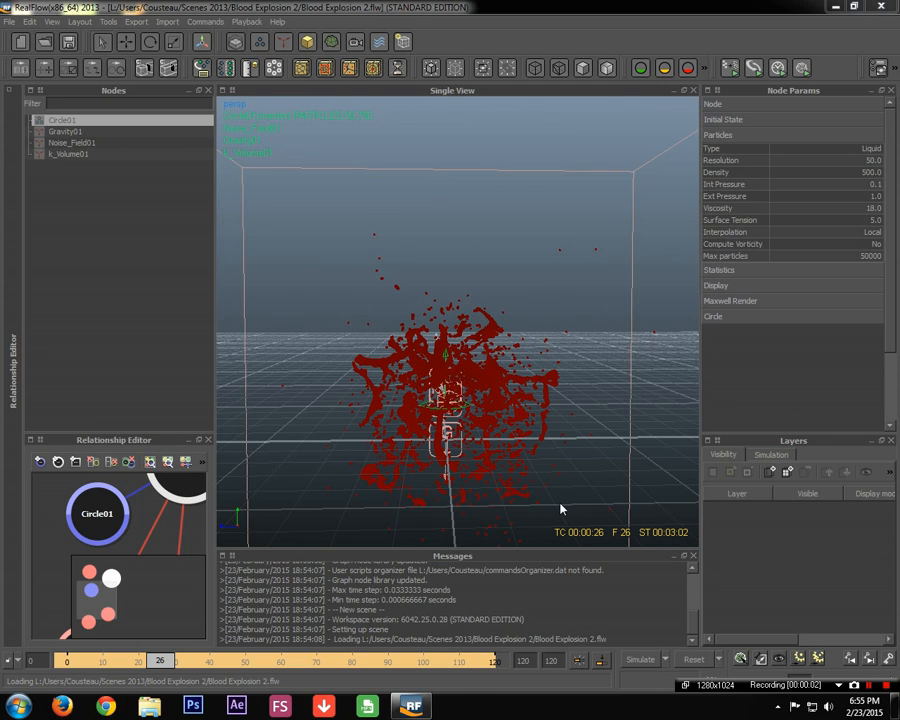
{"action": "scroll", "coordinate": [522, 495], "scroll_direction": "down", "scroll_amount": 8}
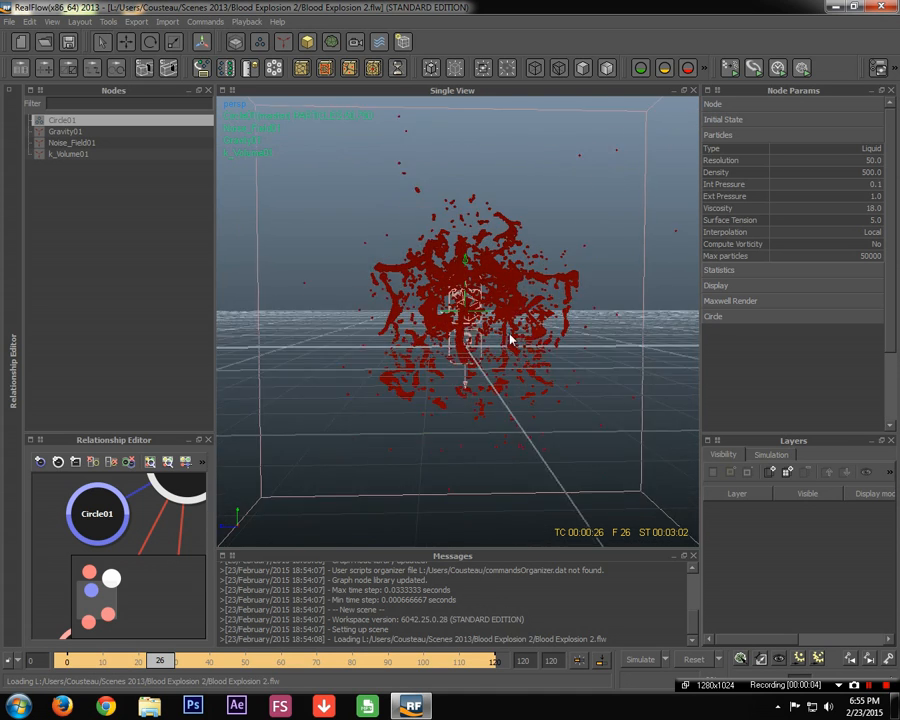
{"action": "scroll", "coordinate": [537, 350], "scroll_direction": "up", "scroll_amount": 5}
{"action": "left_click", "coordinate": [66, 154]}
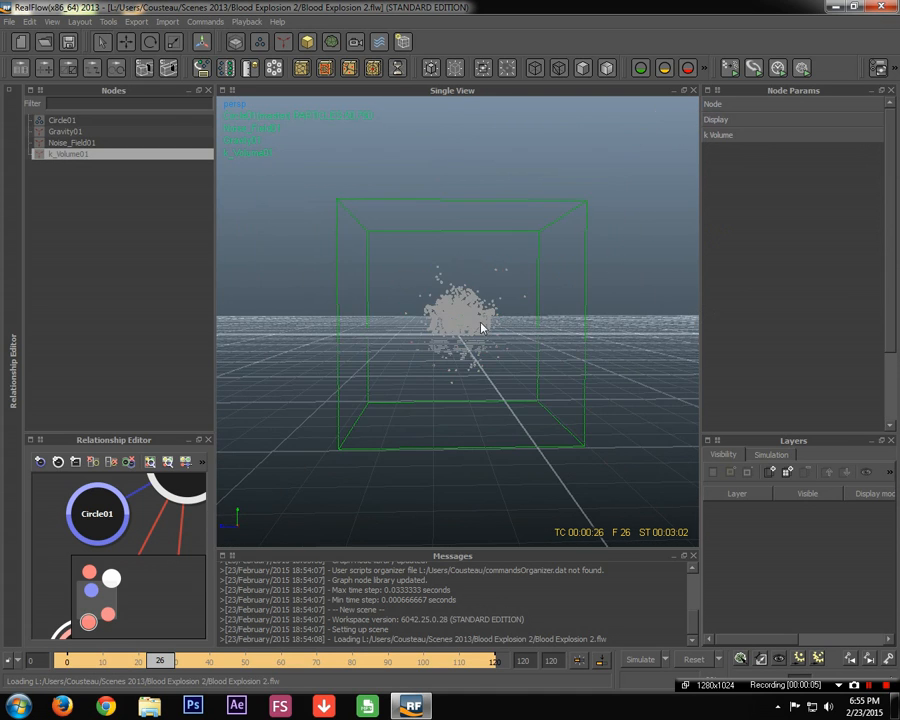
{"action": "left_click", "coordinate": [60, 142]}
{"action": "scroll", "coordinate": [458, 254], "scroll_direction": "up", "scroll_amount": 6}
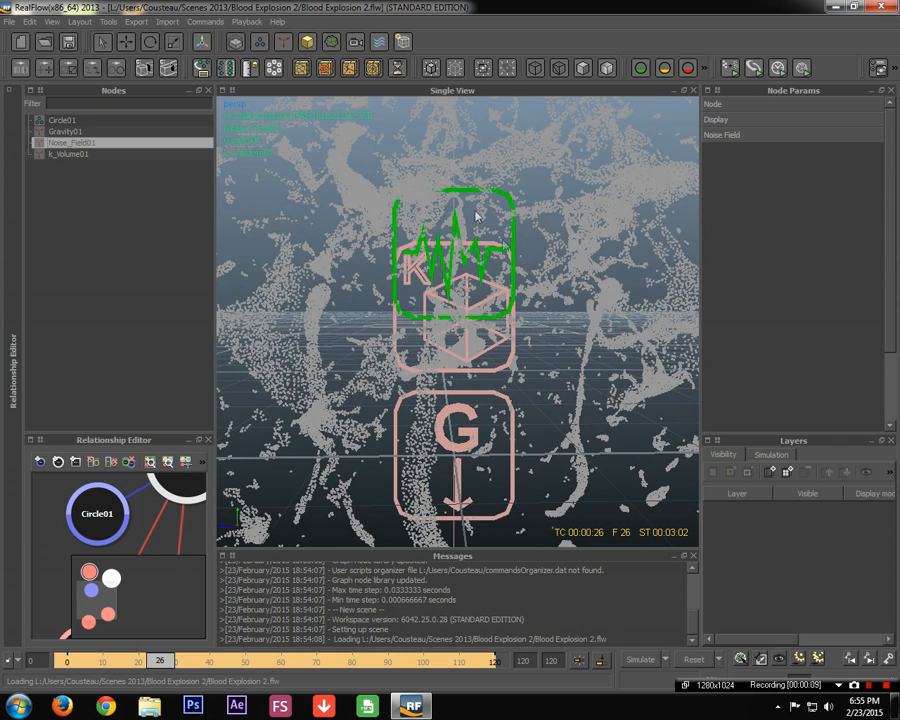
{"action": "scroll", "coordinate": [502, 358], "scroll_direction": "down", "scroll_amount": 6}
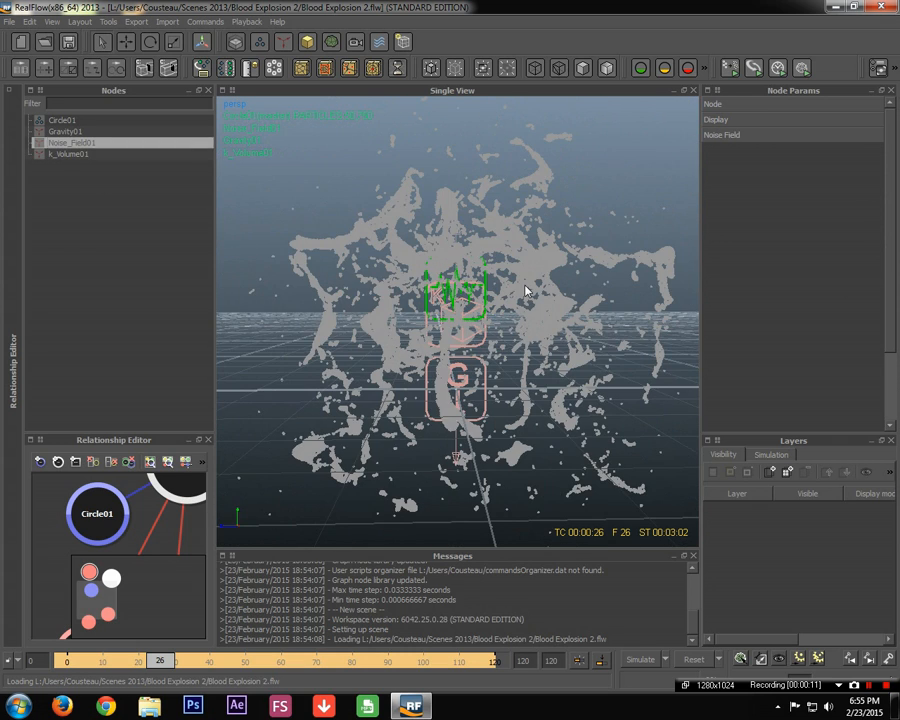
{"action": "left_click", "coordinate": [491, 357]}
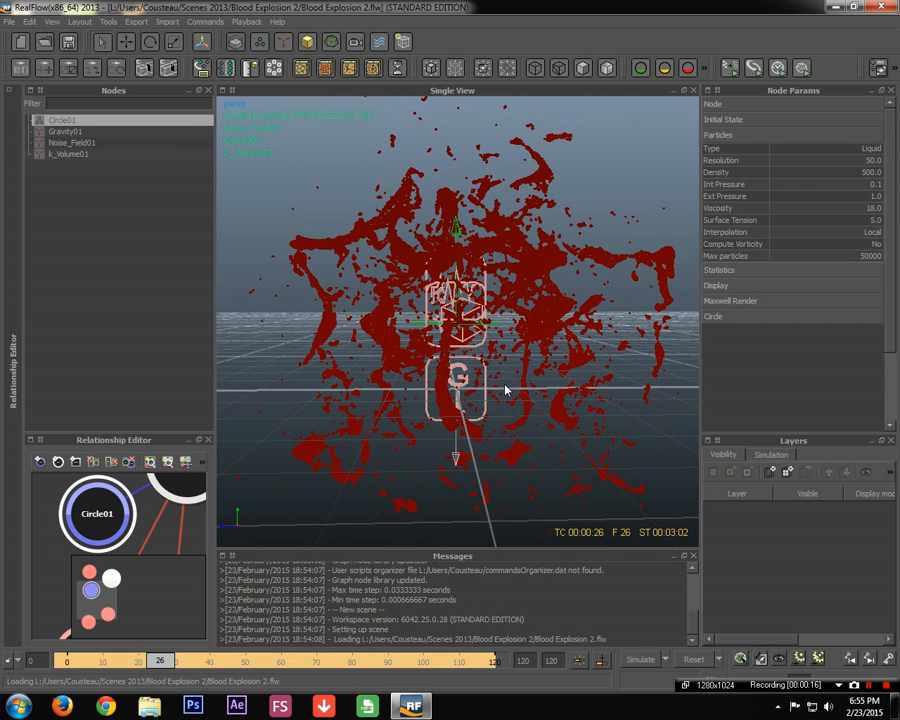
{"action": "scroll", "coordinate": [475, 262], "scroll_direction": "up", "scroll_amount": 6}
{"action": "left_click", "coordinate": [498, 212]}
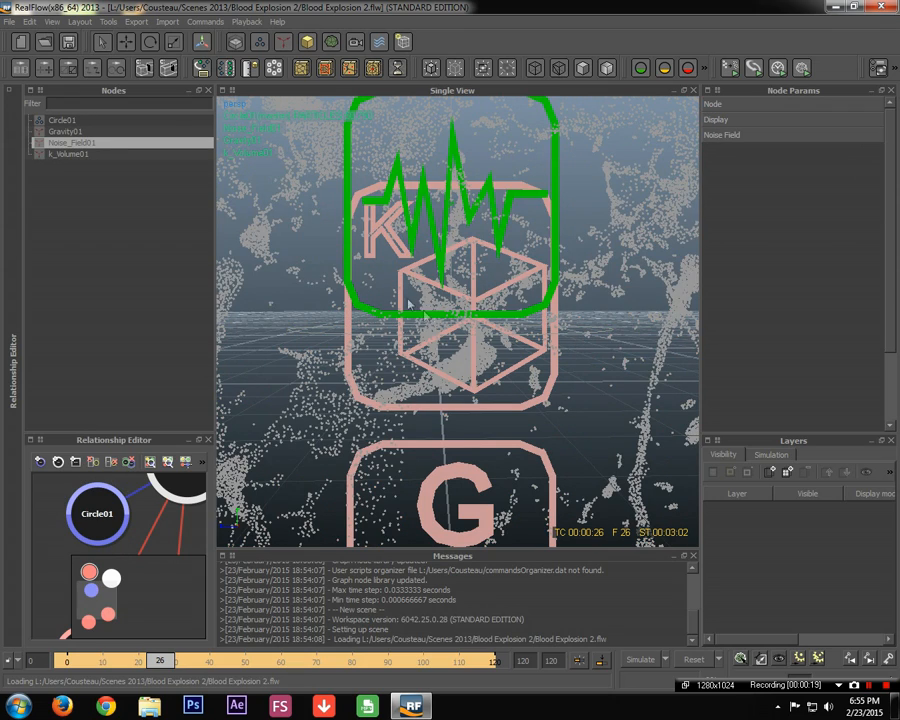
{"action": "scroll", "coordinate": [577, 346], "scroll_direction": "down", "scroll_amount": 6}
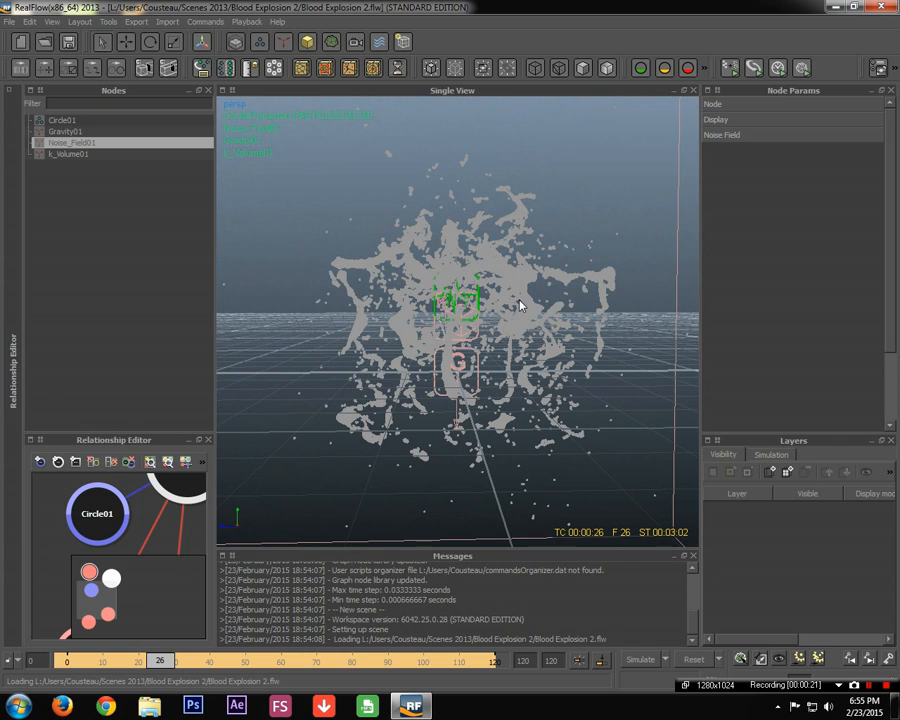
{"action": "left_click", "coordinate": [520, 306]}
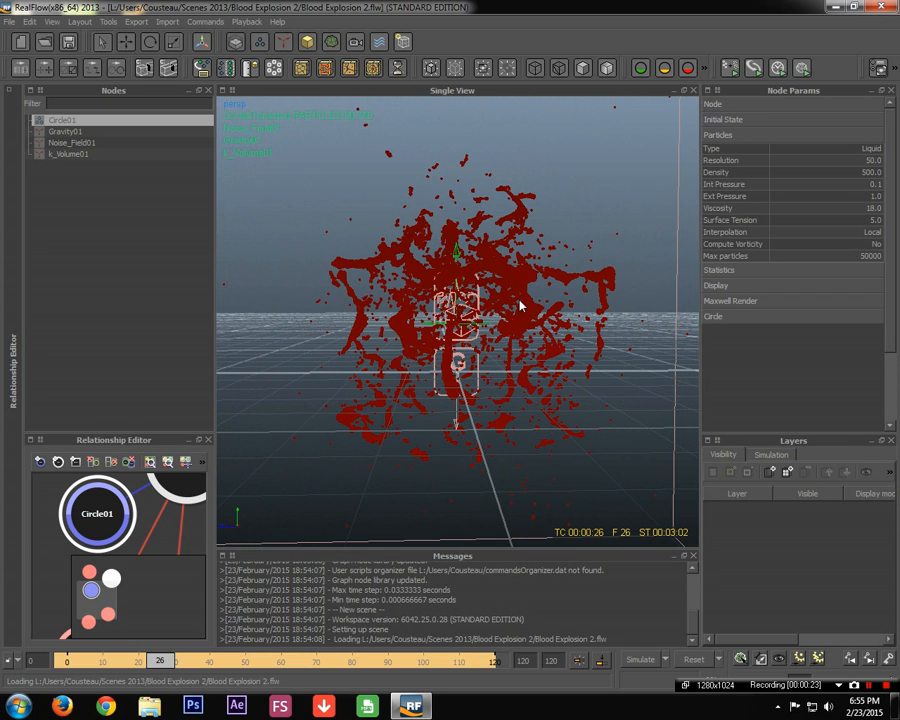
{"action": "scroll", "coordinate": [520, 306], "scroll_direction": "up", "scroll_amount": 3}
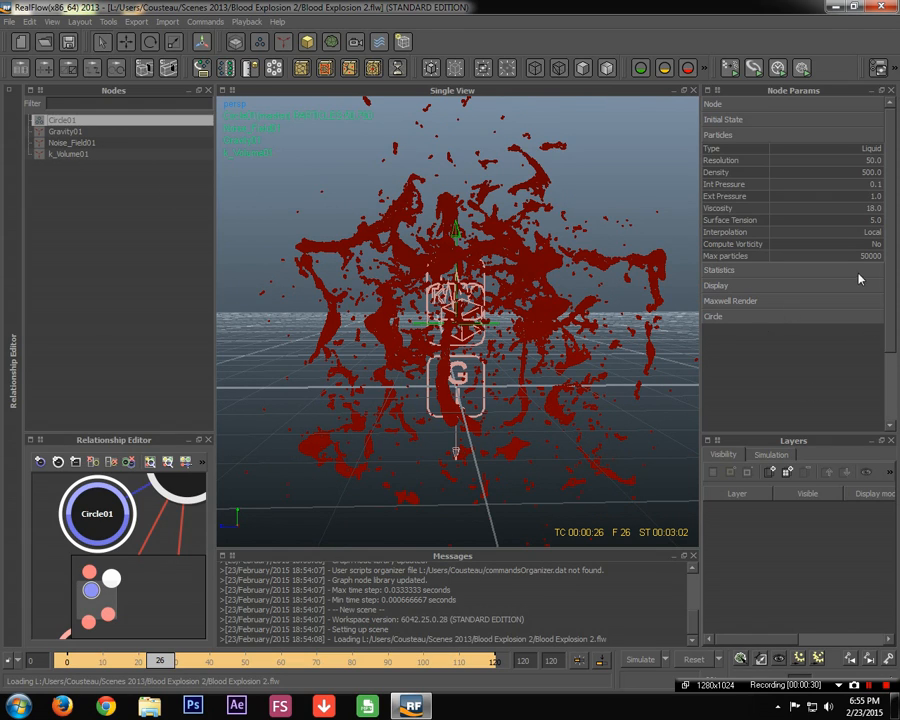
Review Circle01's Resolution 50, Density 500, Viscosity 18 and Surface Tension 5 values
{"action": "double_click", "coordinate": [857, 161]}
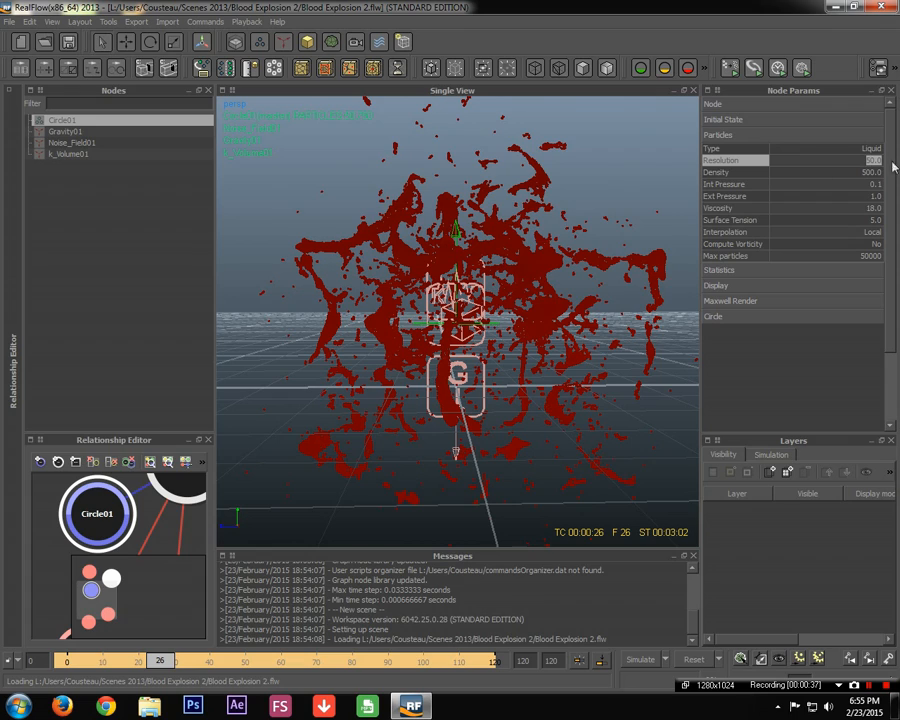
{"action": "double_click", "coordinate": [832, 176]}
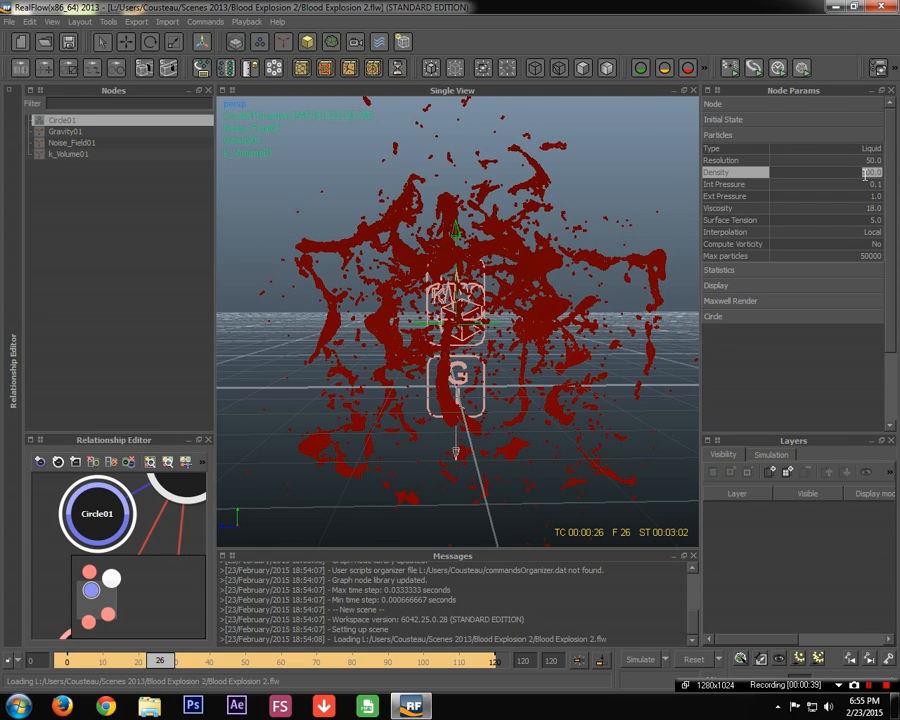
{"action": "double_click", "coordinate": [872, 160]}
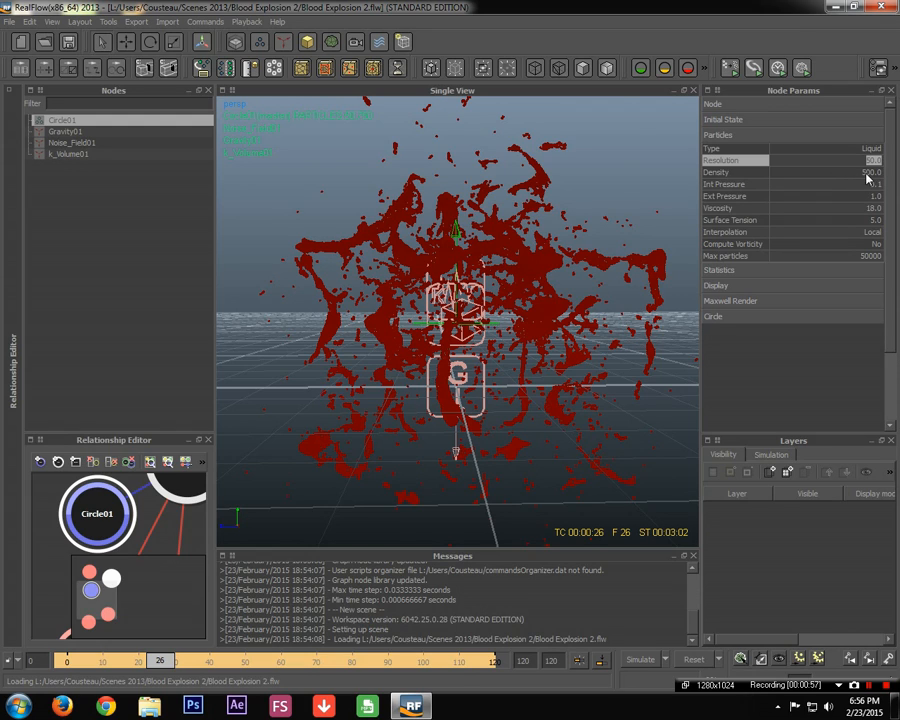
{"action": "key", "text": "Tab"}
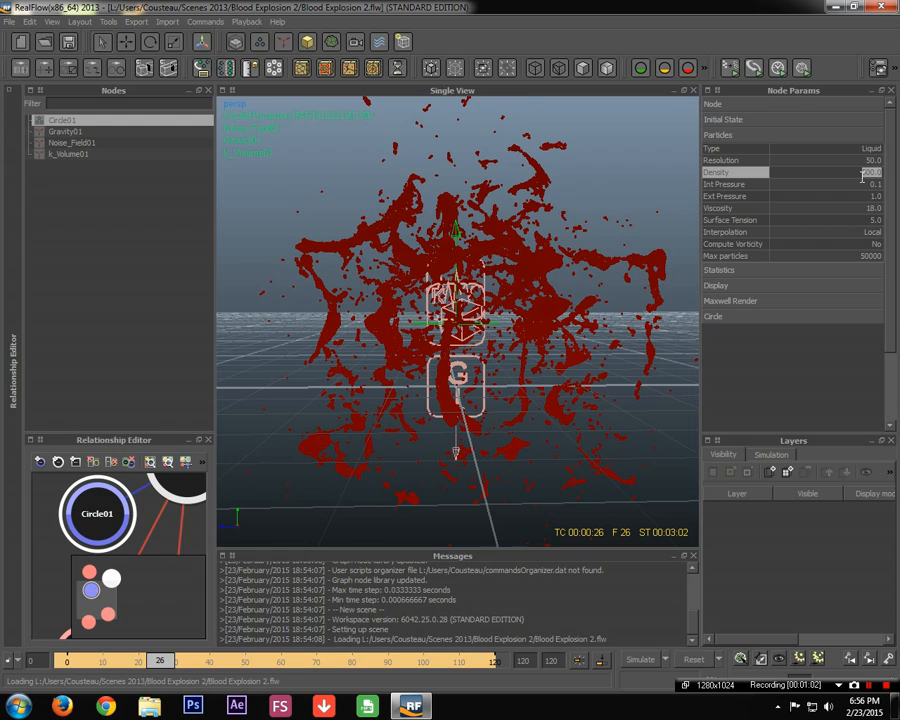
{"action": "key", "text": "Tab"}
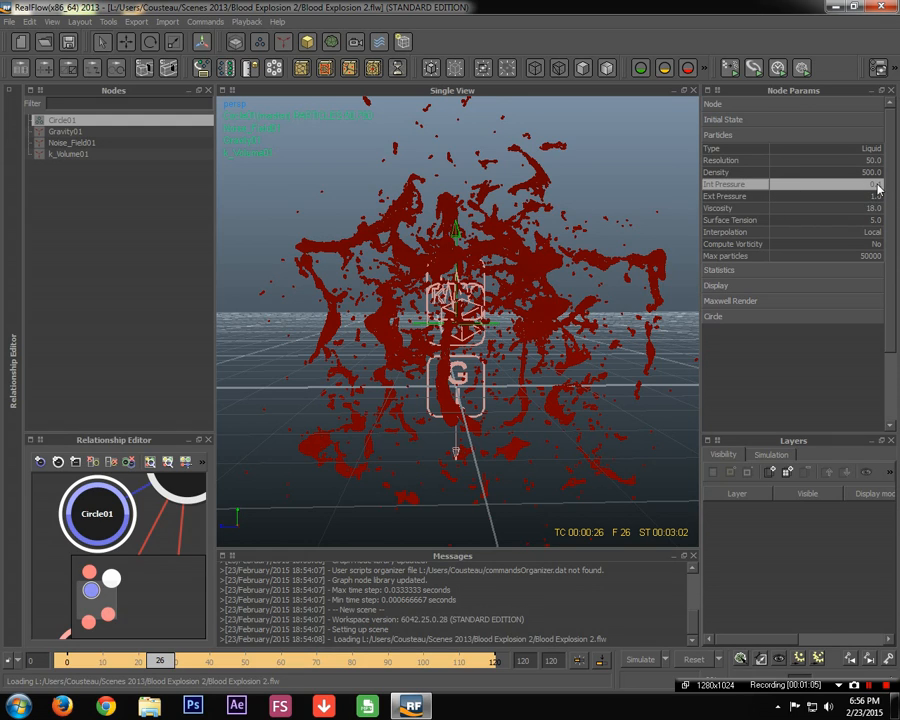
{"action": "left_click", "coordinate": [832, 209]}
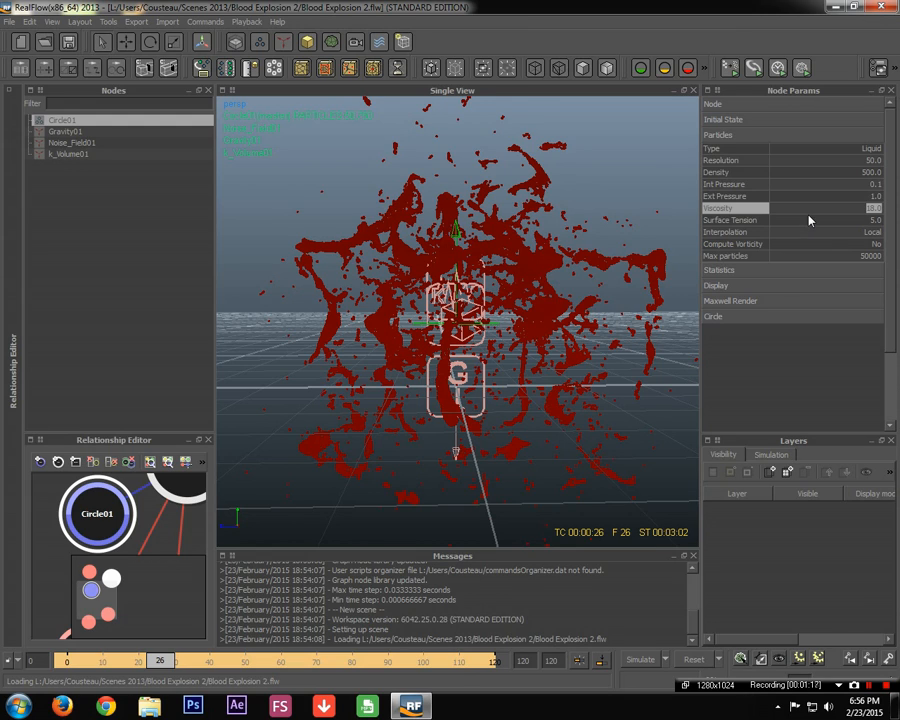
{"action": "left_click", "coordinate": [806, 220]}
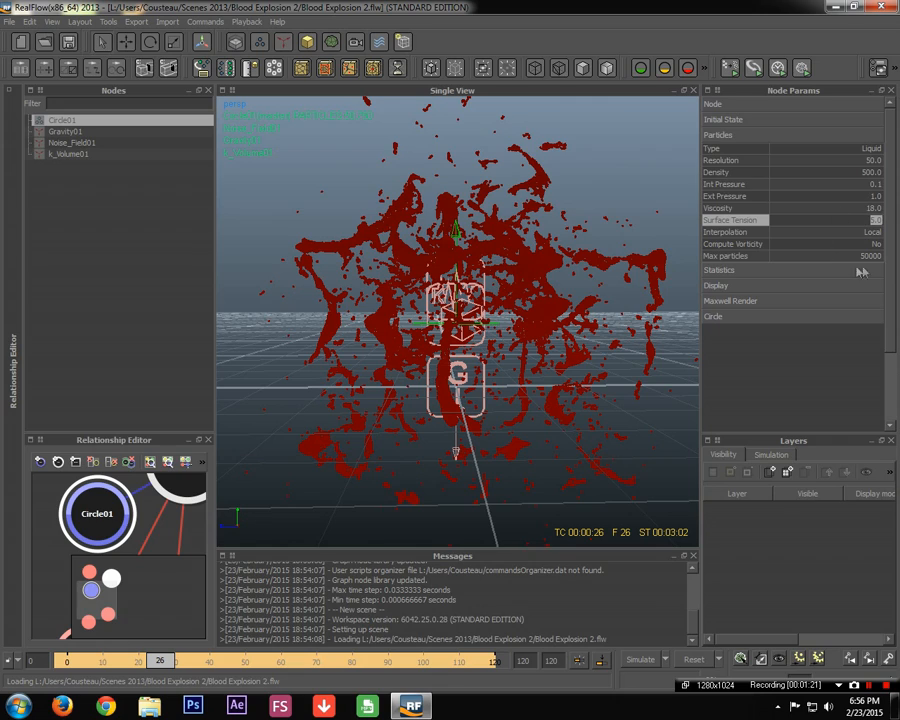
{"action": "scroll", "coordinate": [566, 275], "scroll_direction": "up", "scroll_amount": 5}
{"action": "scroll", "coordinate": [566, 277], "scroll_direction": "down", "scroll_amount": 3}
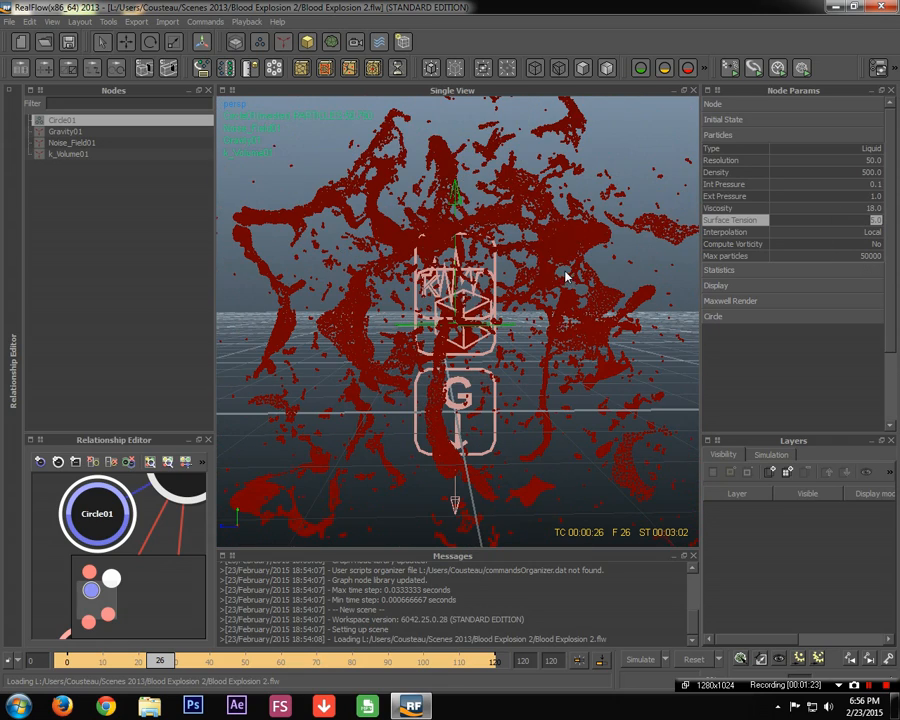
Switch Interpolation to None, then set it back to Local
{"action": "left_click", "coordinate": [818, 236]}
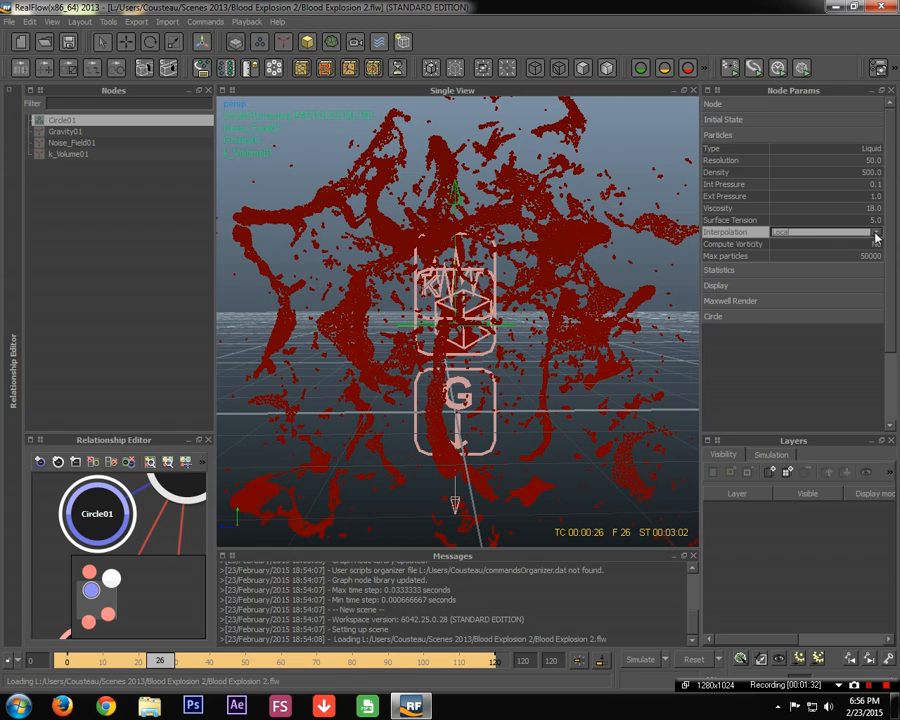
{"action": "left_click", "coordinate": [877, 237]}
{"action": "left_click", "coordinate": [858, 244]}
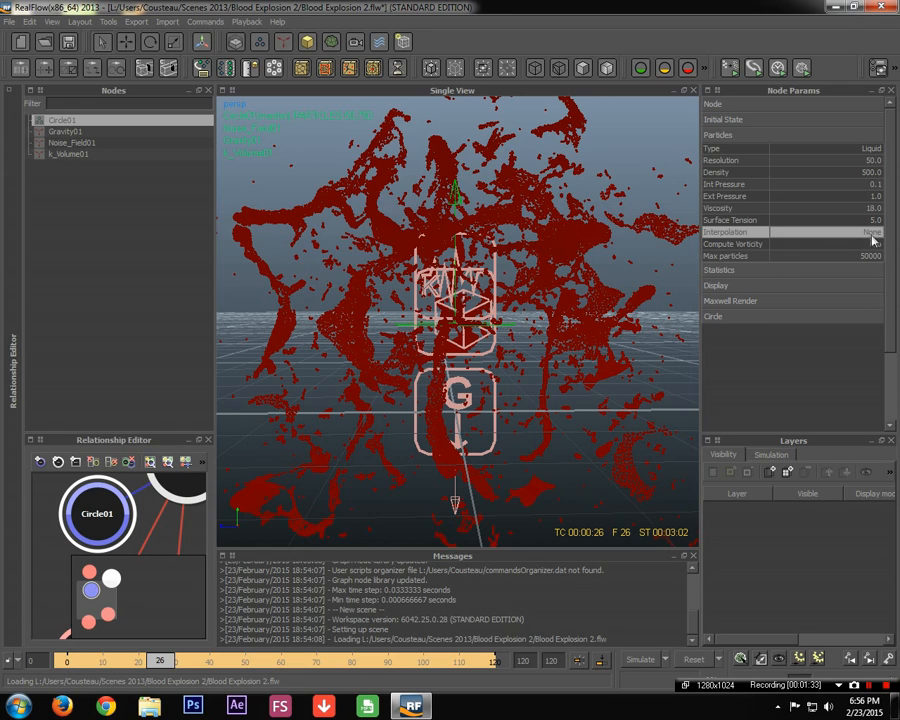
{"action": "left_click", "coordinate": [878, 234]}
{"action": "left_click", "coordinate": [876, 233]}
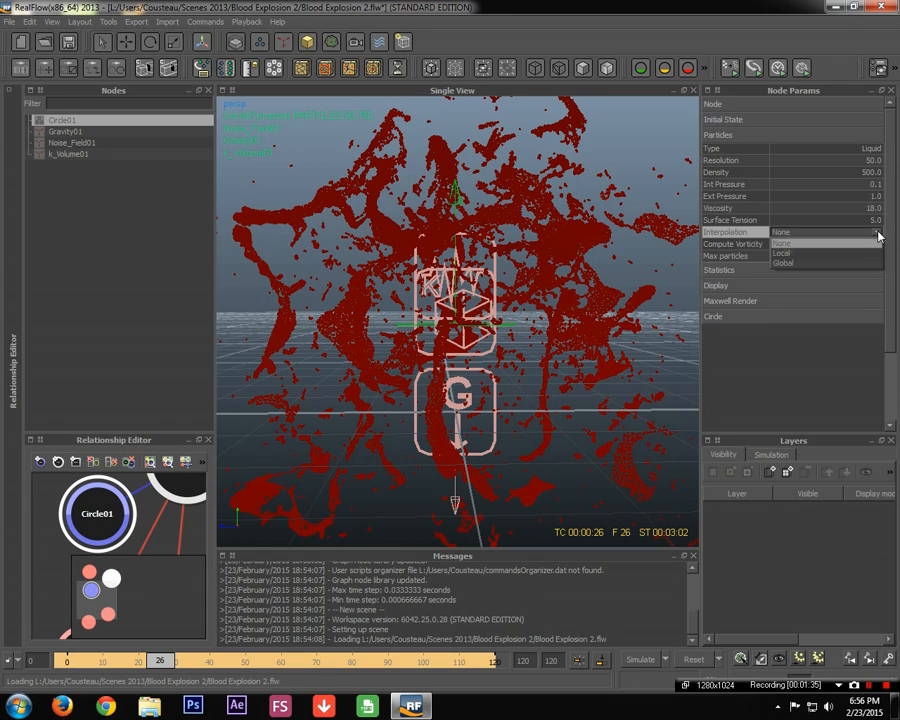
{"action": "left_click", "coordinate": [830, 254]}
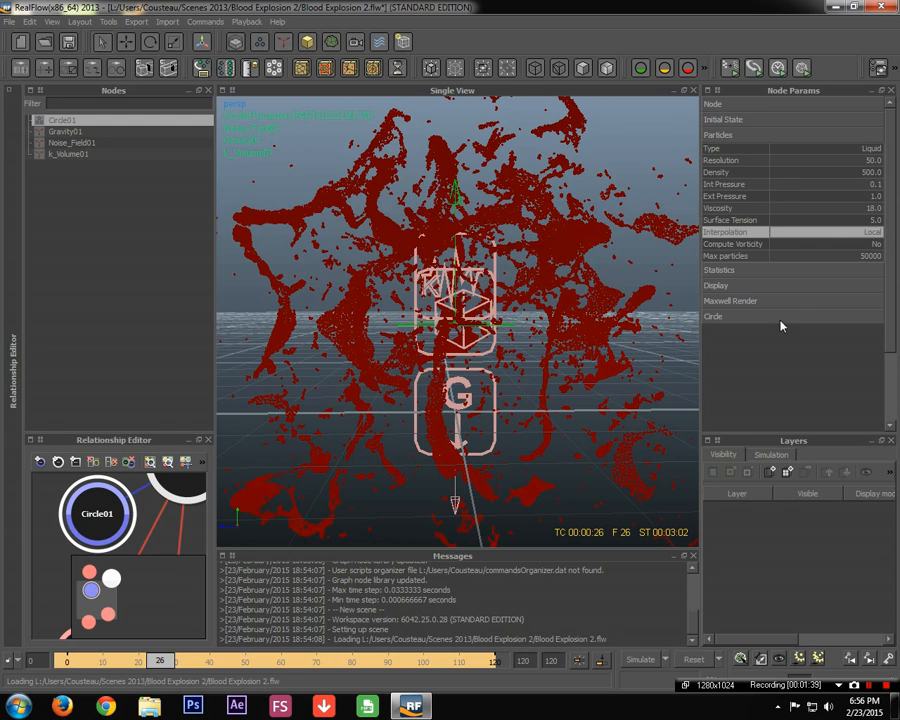
Expand Circle01's Display and Circle sections and check Speed 6.0 and V random 1.0
{"action": "left_click", "coordinate": [736, 287]}
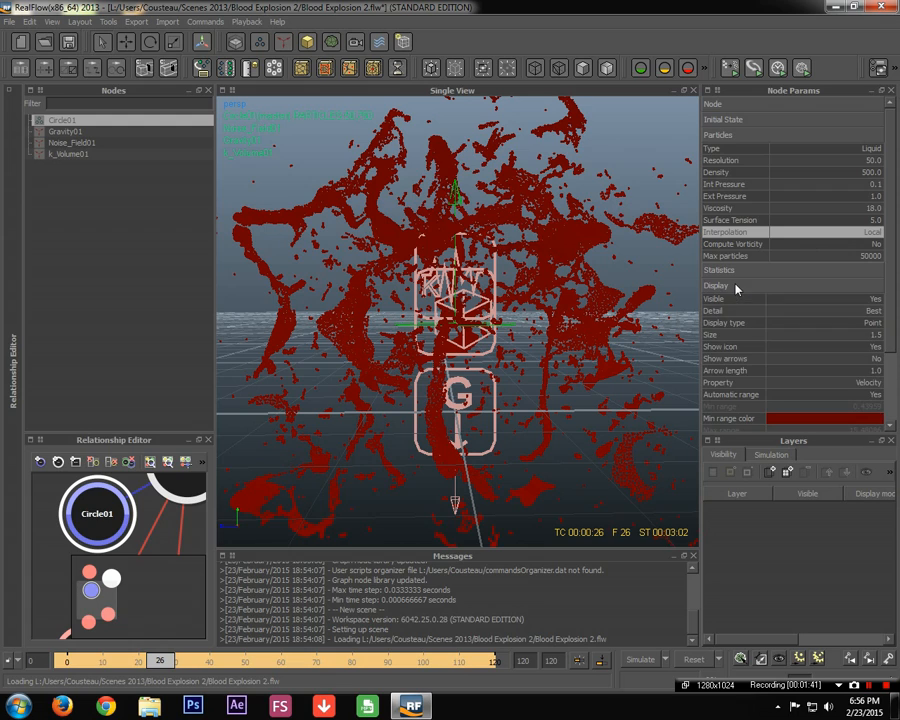
{"action": "scroll", "coordinate": [810, 290], "scroll_direction": "down", "scroll_amount": 3}
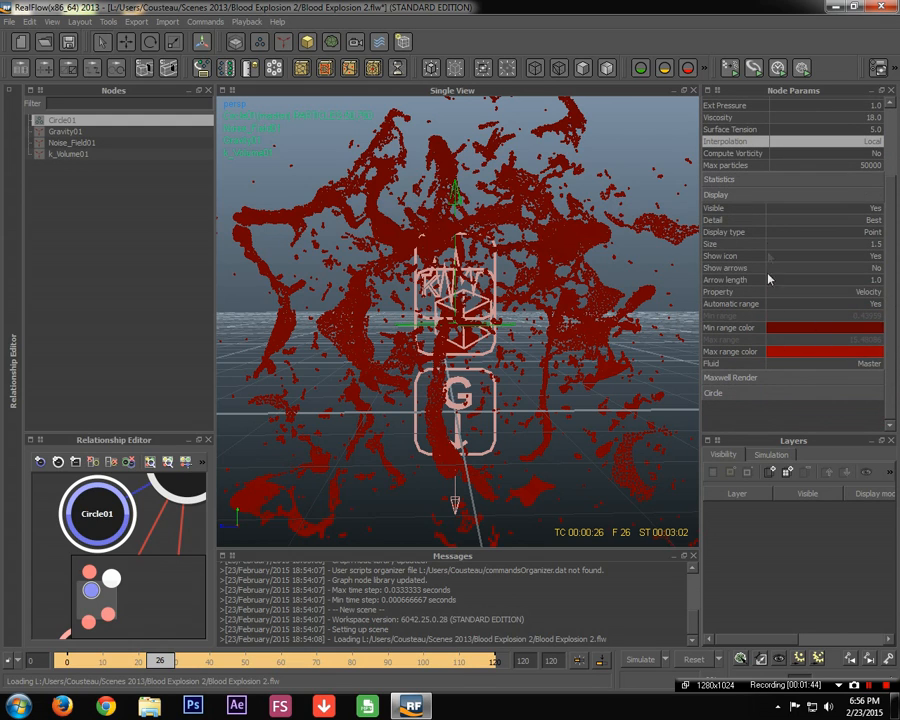
{"action": "left_click", "coordinate": [755, 198]}
{"action": "left_click", "coordinate": [745, 226]}
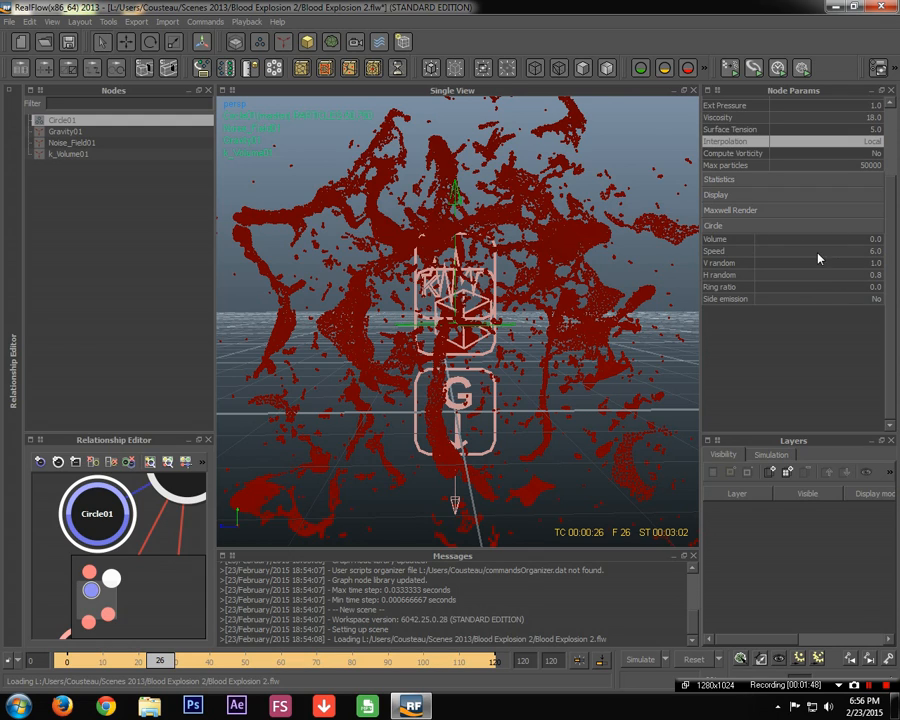
{"action": "double_click", "coordinate": [875, 251]}
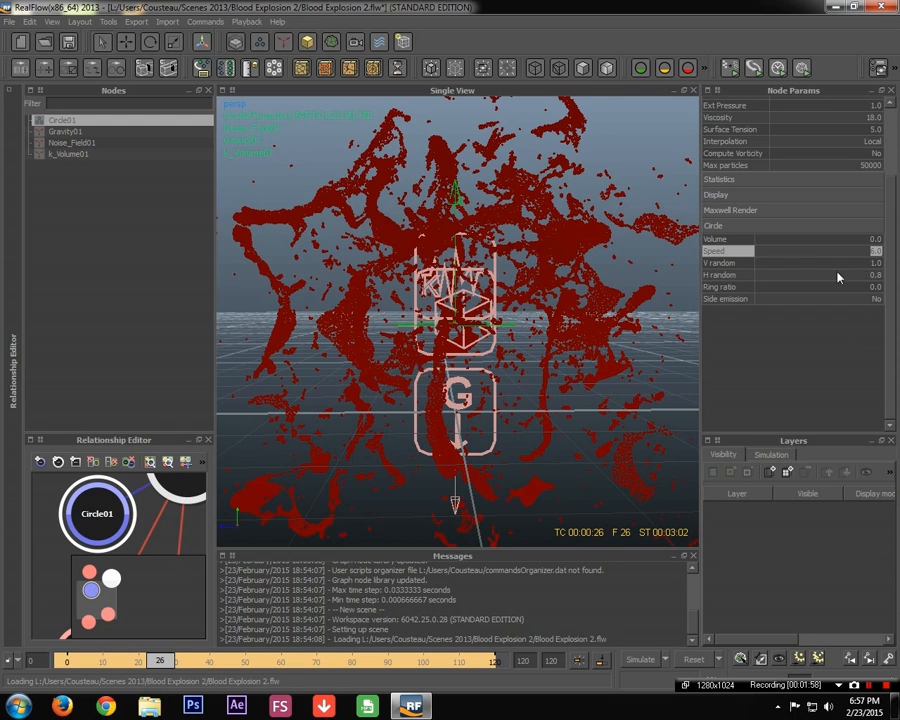
{"action": "left_click", "coordinate": [719, 264]}
{"action": "left_click", "coordinate": [727, 275]}
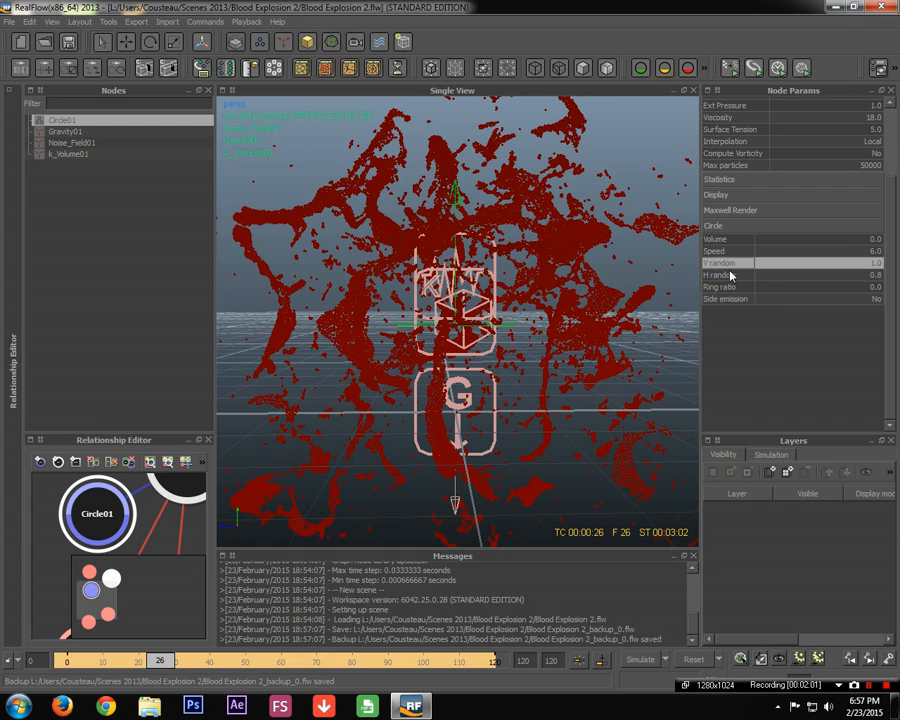
{"action": "double_click", "coordinate": [876, 262]}
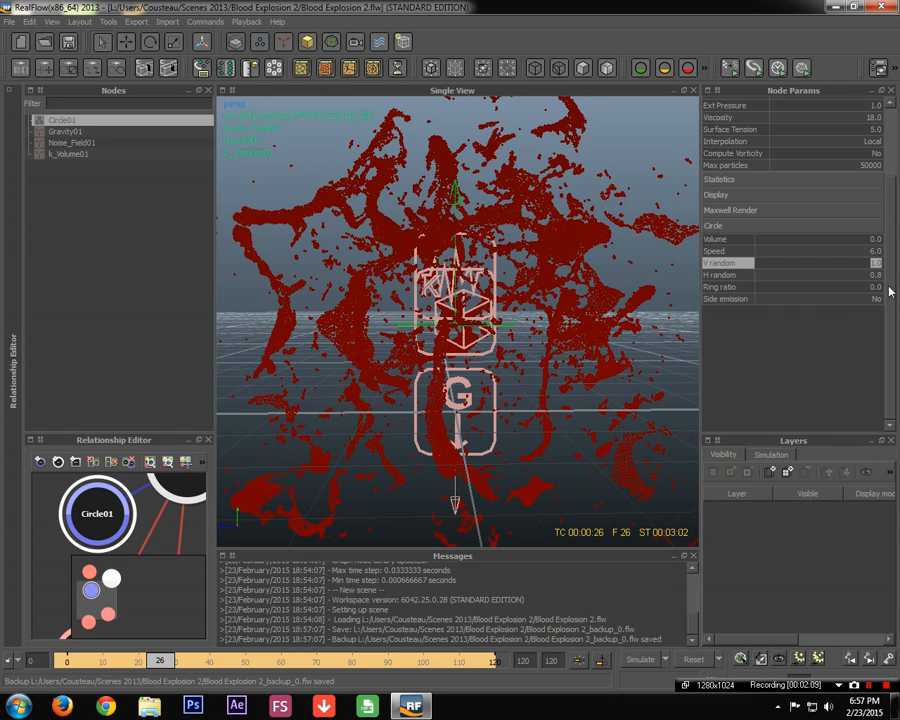
{"action": "scroll", "coordinate": [590, 416], "scroll_direction": "down", "scroll_amount": 3}
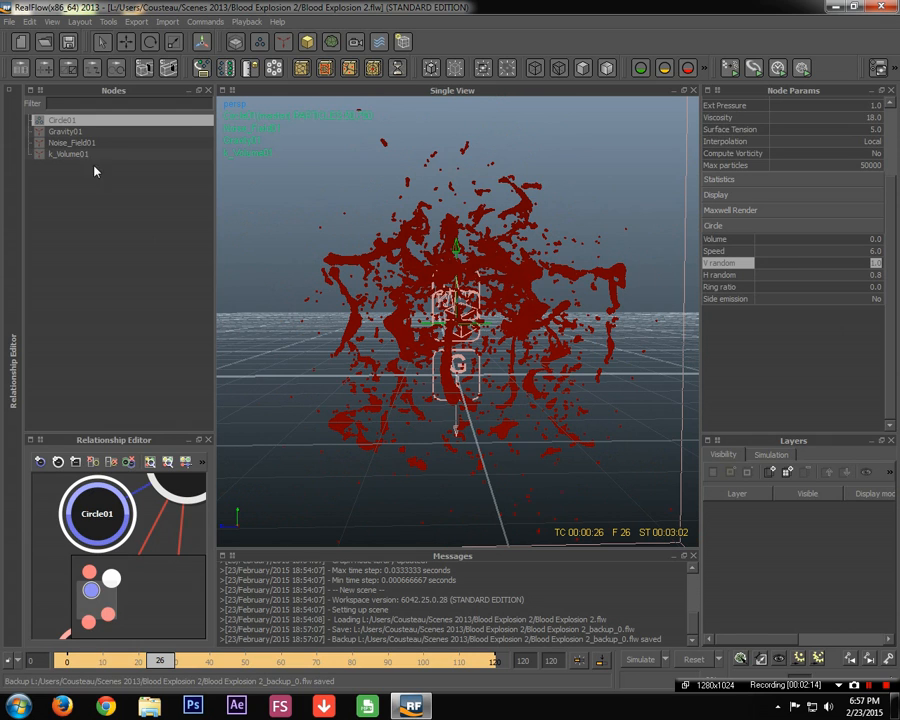
Check Gravity01's Strength value, then select k_Volume01 to view its parameters
{"action": "left_click", "coordinate": [90, 132]}
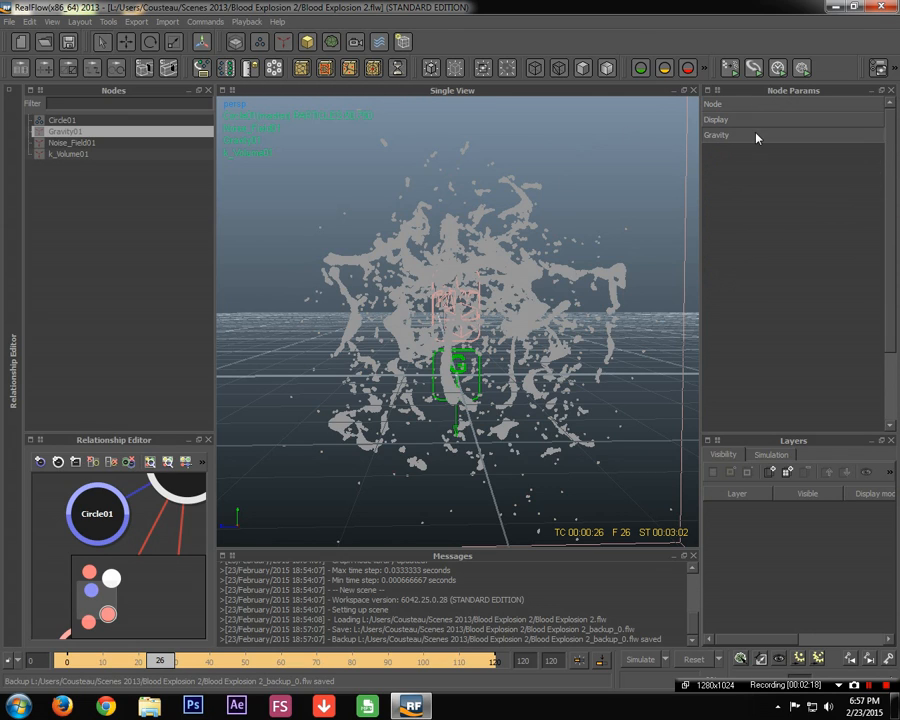
{"action": "left_click", "coordinate": [756, 136]}
{"action": "left_click", "coordinate": [872, 162]}
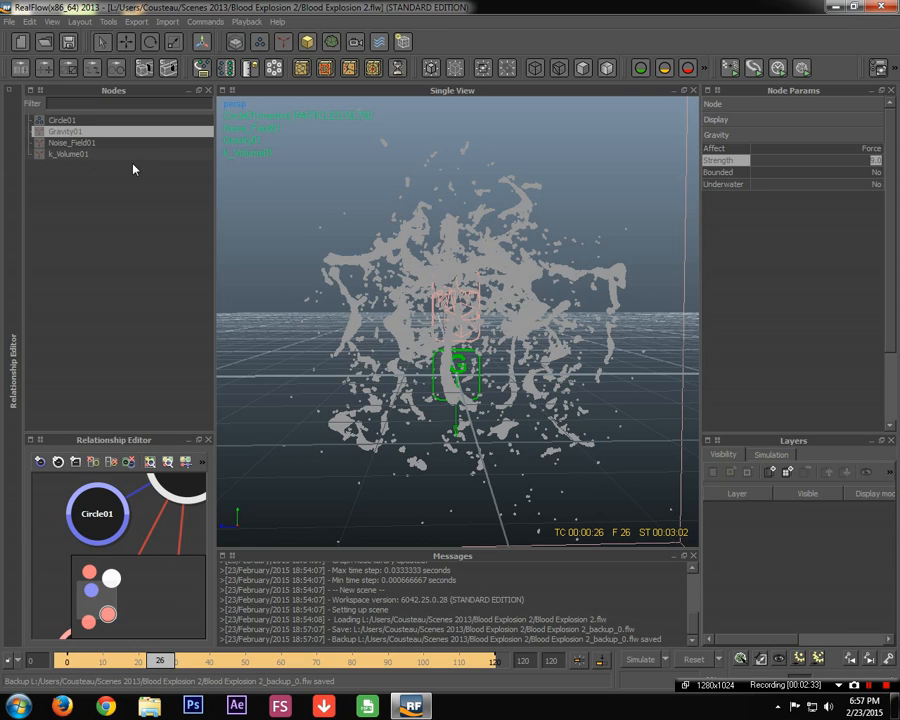
{"action": "left_click", "coordinate": [70, 155]}
Select Noise_Field01 and check its Strength of 50.0
{"action": "scroll", "coordinate": [468, 372], "scroll_direction": "down", "scroll_amount": 6}
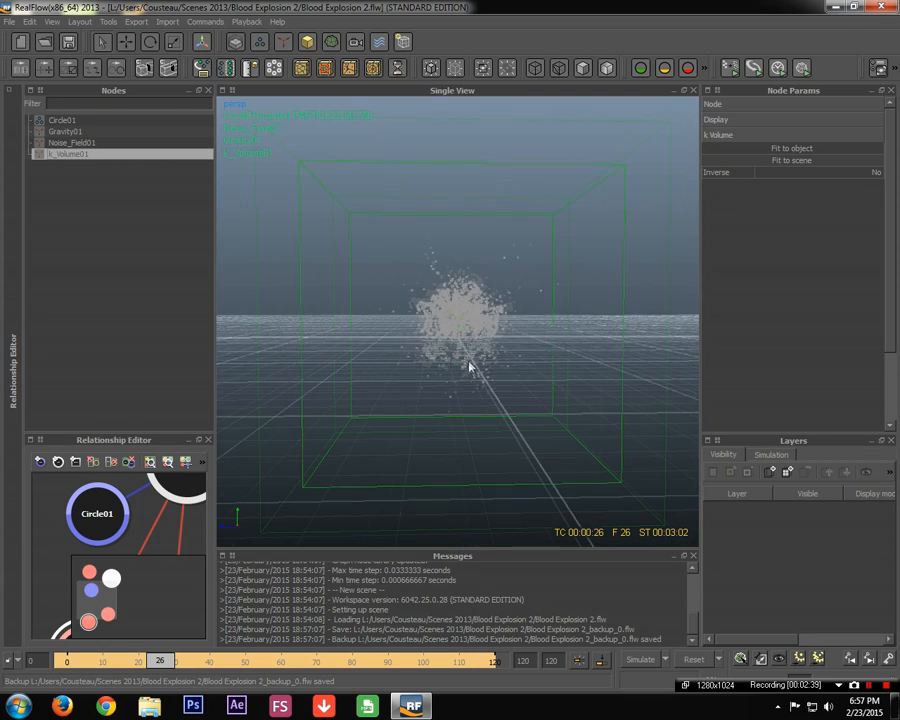
{"action": "scroll", "coordinate": [540, 390], "scroll_direction": "up", "scroll_amount": 6}
{"action": "left_click", "coordinate": [72, 144]}
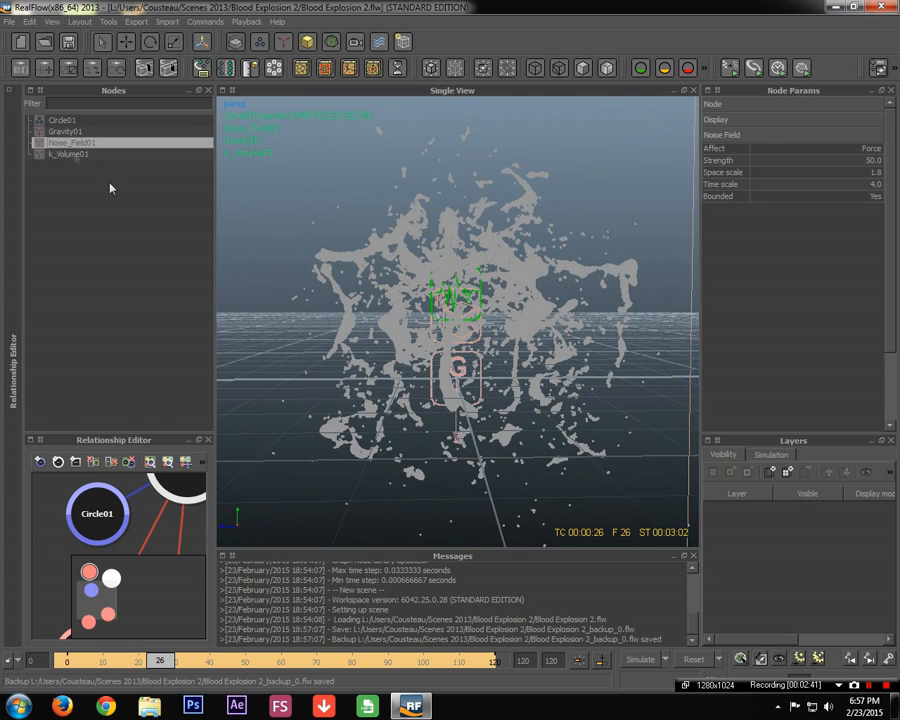
{"action": "scroll", "coordinate": [500, 386], "scroll_direction": "up", "scroll_amount": 5}
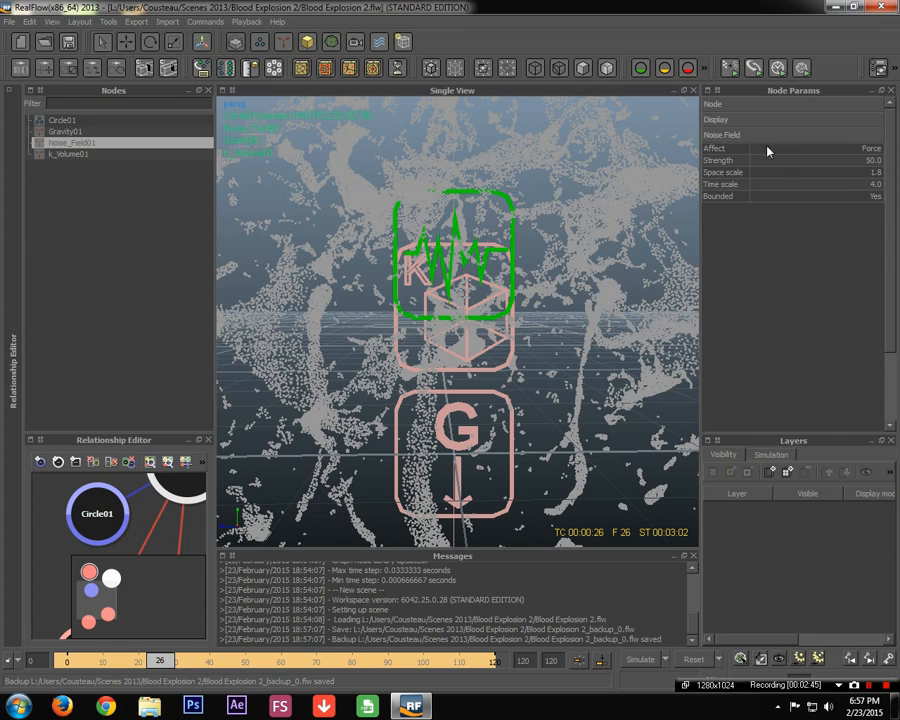
{"action": "left_click", "coordinate": [735, 161]}
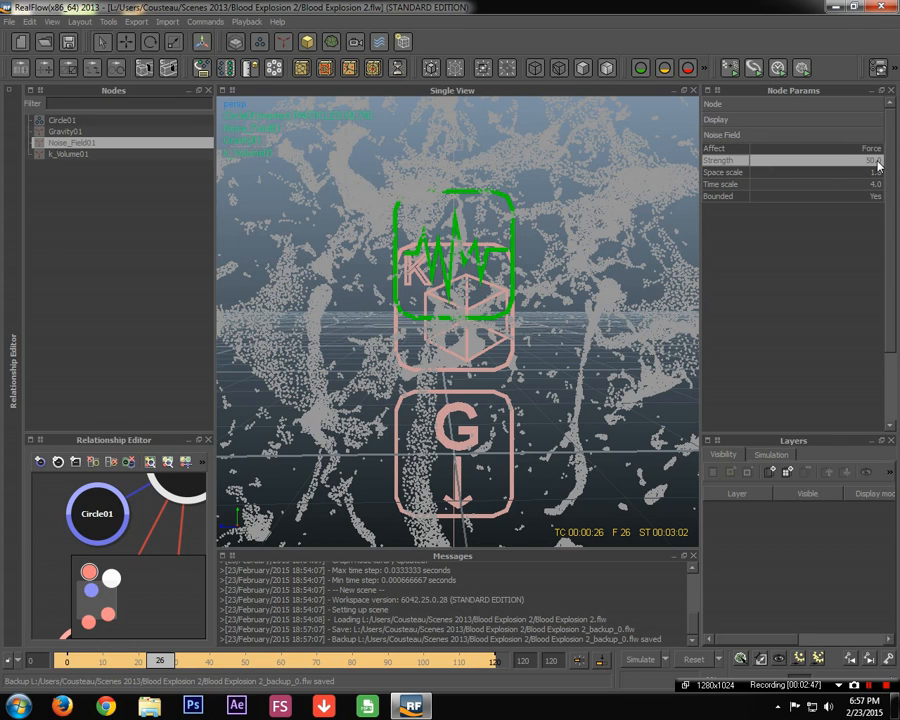
Select Circle01 to orbit the splash, then return to Noise_Field01's Time scale of 4.0
{"action": "scroll", "coordinate": [565, 230], "scroll_direction": "down", "scroll_amount": 2}
{"action": "left_click", "coordinate": [565, 230]}
{"action": "scroll", "coordinate": [625, 250], "scroll_direction": "down", "scroll_amount": 2}
{"action": "scroll", "coordinate": [522, 270], "scroll_direction": "up", "scroll_amount": 5}
{"action": "scroll", "coordinate": [518, 311], "scroll_direction": "down", "scroll_amount": 3}
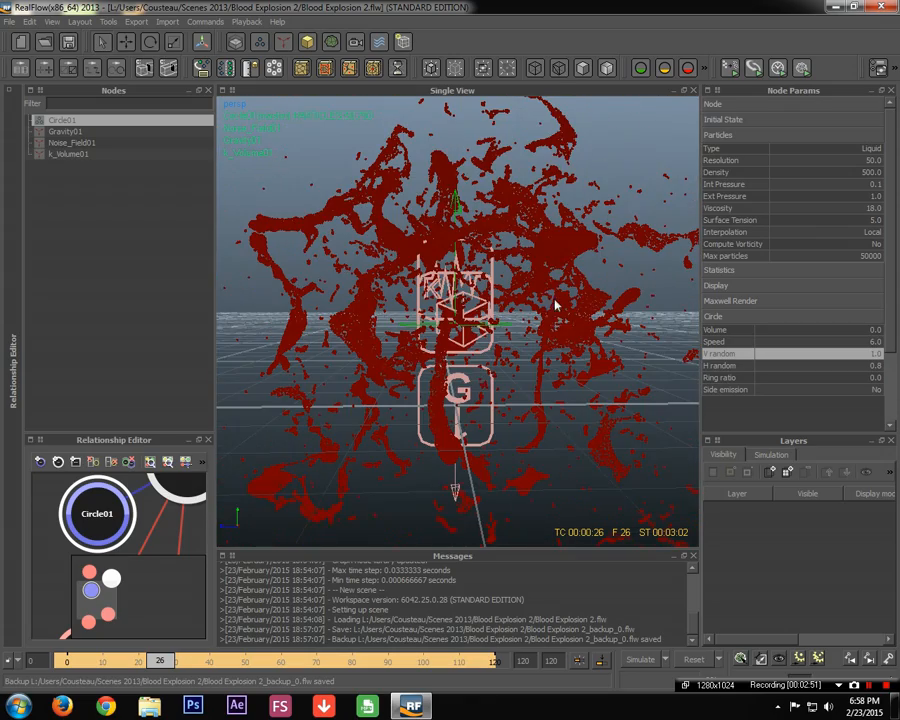
{"action": "scroll", "coordinate": [522, 354], "scroll_direction": "up", "scroll_amount": 2}
{"action": "left_click_drag", "start_coordinate": [518, 360], "coordinate": [480, 335], "text": "alt"}
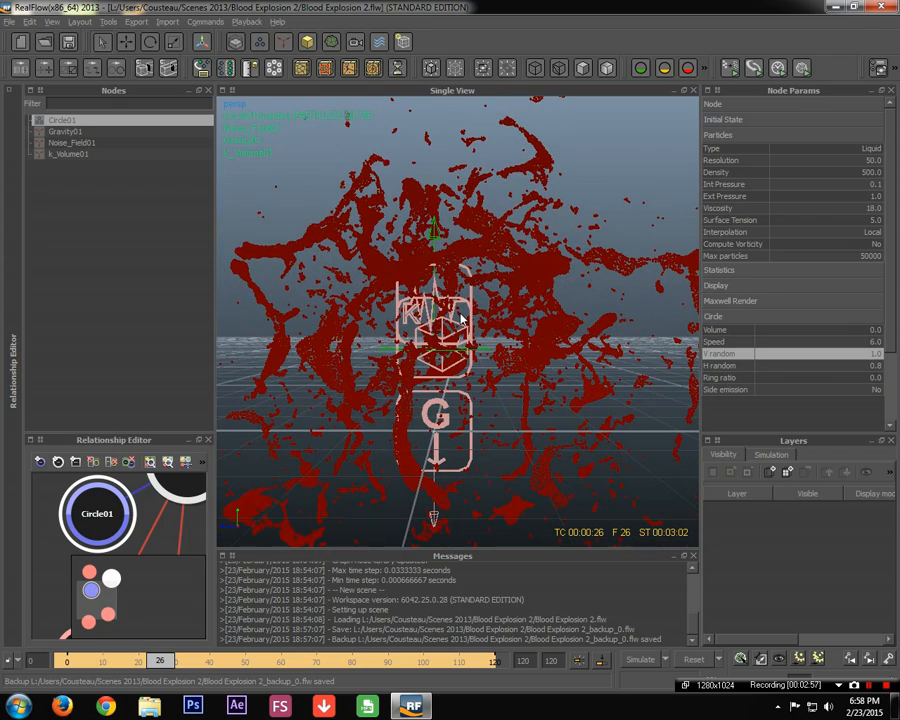
{"action": "left_click", "coordinate": [90, 142]}
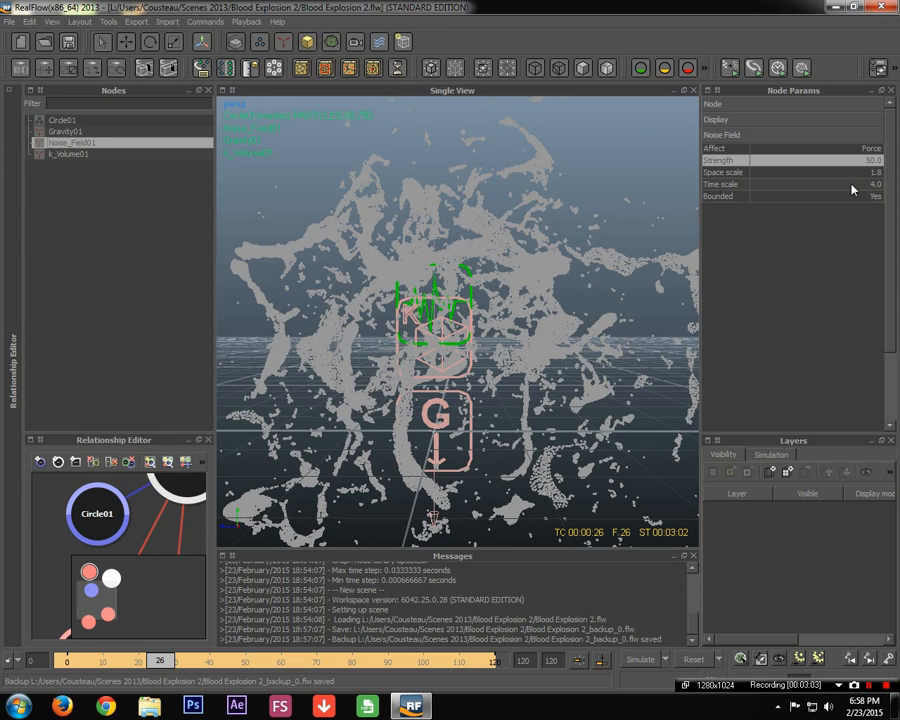
{"action": "double_click", "coordinate": [853, 189]}
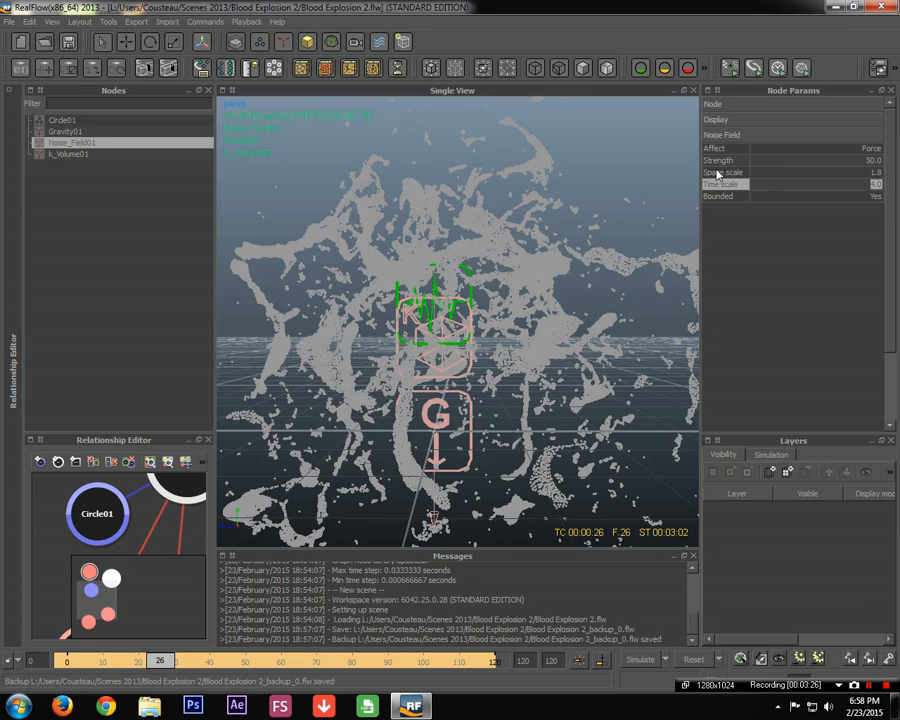
{"action": "double_click", "coordinate": [875, 172]}
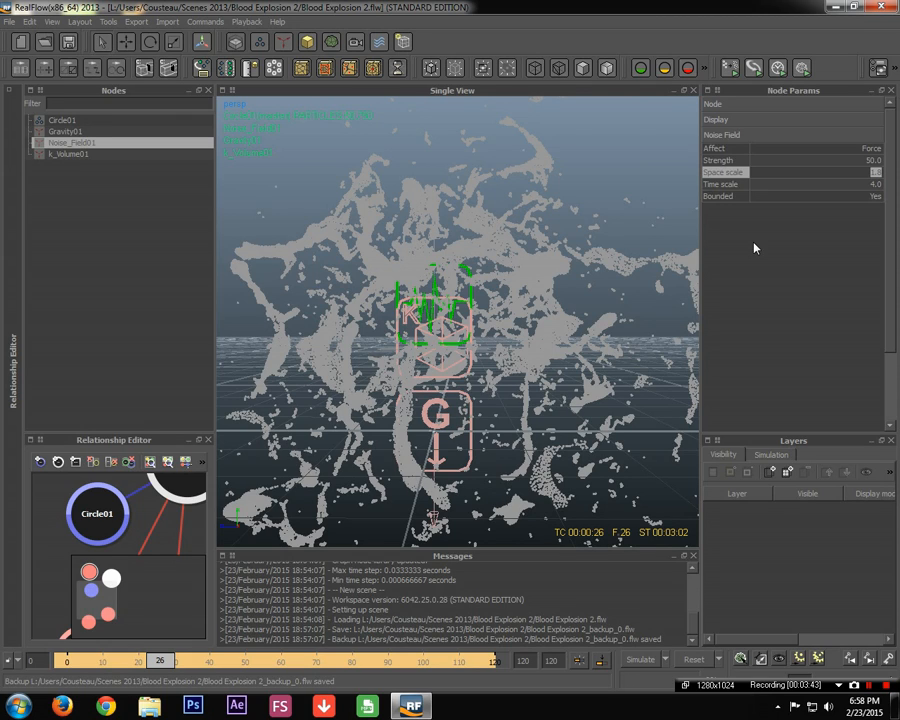
{"action": "left_click_drag", "start_coordinate": [690, 280], "coordinate": [603, 327], "text": "alt"}
{"action": "left_click_drag", "start_coordinate": [600, 283], "coordinate": [508, 214], "text": "alt"}
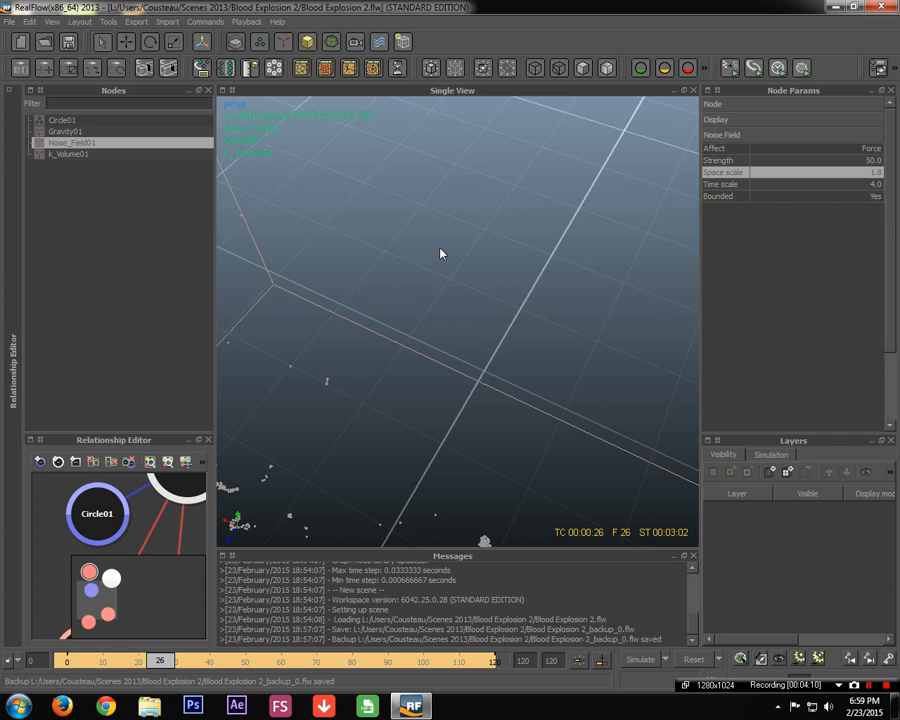
{"action": "scroll", "coordinate": [442, 277], "scroll_direction": "down", "scroll_amount": 3}
Orbit and reframe the blood splash, switching between Circle01 and Noise_Field01
{"action": "left_click_drag", "start_coordinate": [537, 361], "coordinate": [459, 344], "text": "alt"}
{"action": "middle_click_drag", "start_coordinate": [459, 343], "coordinate": [634, 256], "text": "alt"}
{"action": "left_click", "coordinate": [498, 261]}
{"action": "scroll", "coordinate": [505, 287], "scroll_direction": "up", "scroll_amount": 5}
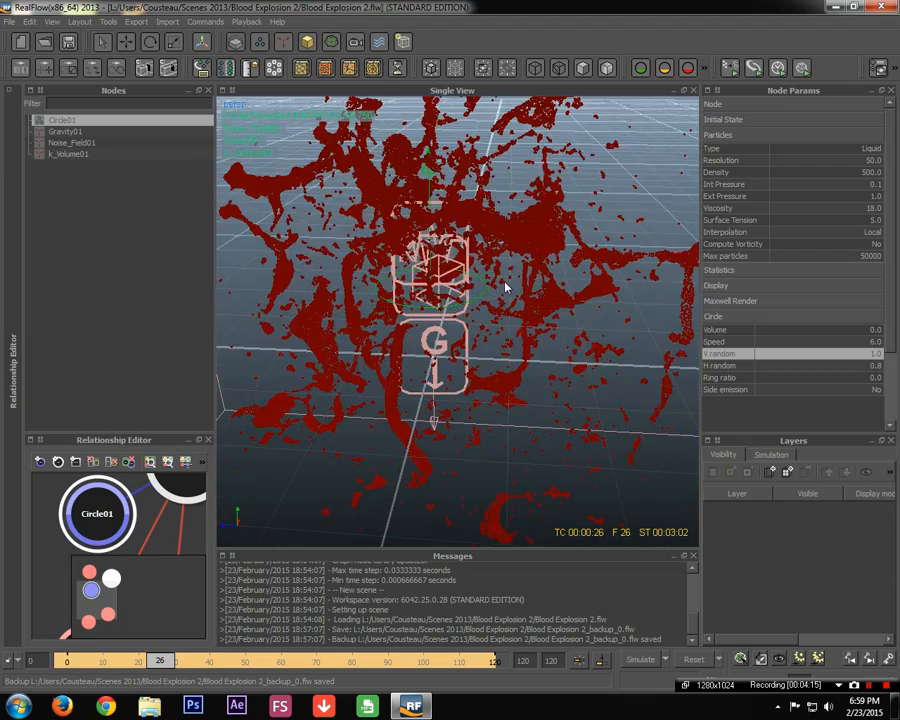
{"action": "scroll", "coordinate": [503, 286], "scroll_direction": "down", "scroll_amount": 5}
{"action": "left_click_drag", "start_coordinate": [440, 362], "coordinate": [452, 331], "text": "alt"}
{"action": "middle_click_drag", "start_coordinate": [460, 311], "coordinate": [469, 331], "text": "alt"}
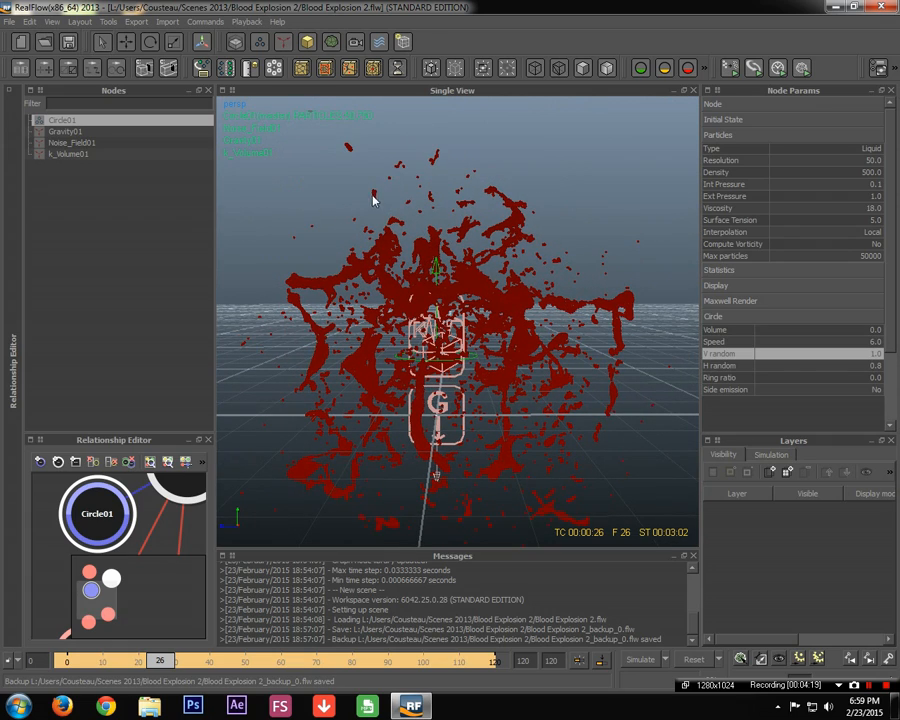
{"action": "scroll", "coordinate": [314, 220], "scroll_direction": "up", "scroll_amount": 3}
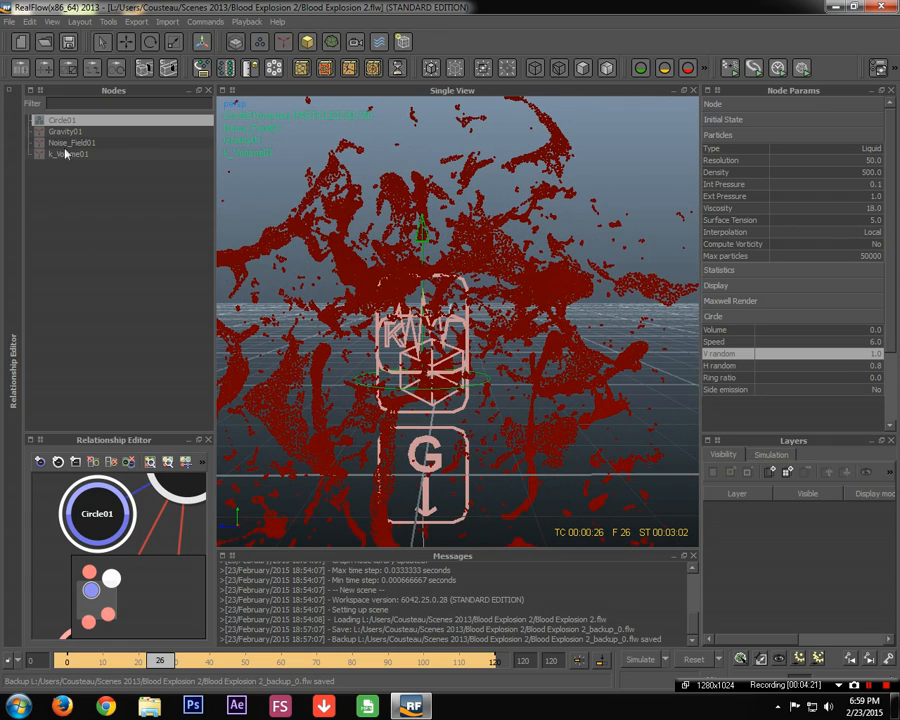
{"action": "left_click", "coordinate": [122, 146]}
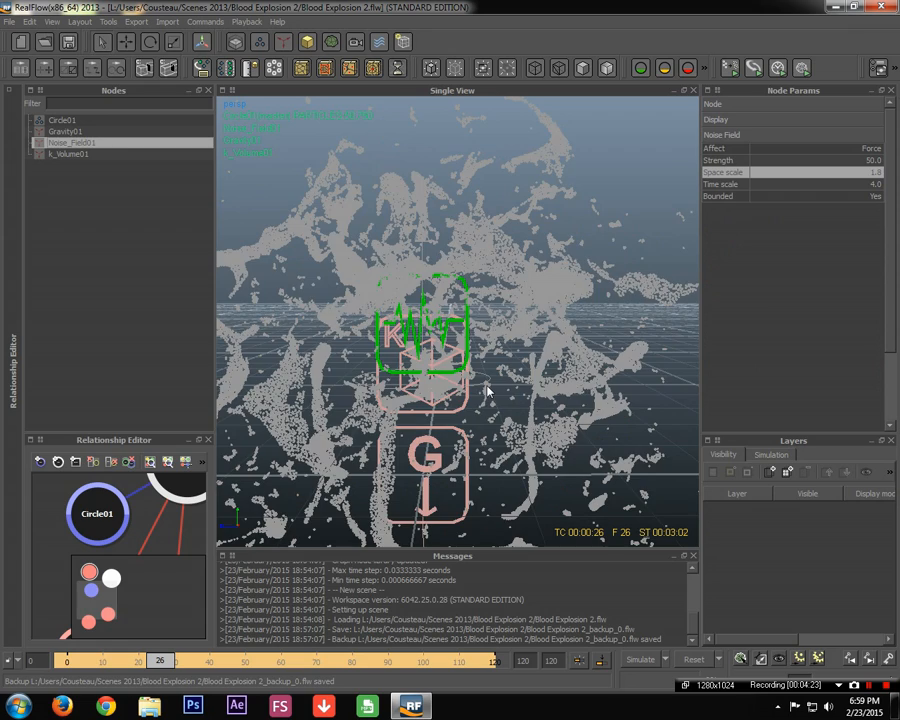
{"action": "scroll", "coordinate": [488, 394], "scroll_direction": "down", "scroll_amount": 3}
{"action": "left_click_drag", "start_coordinate": [491, 399], "coordinate": [392, 392], "text": "alt"}
{"action": "middle_click_drag", "start_coordinate": [392, 392], "coordinate": [430, 359], "text": "alt"}
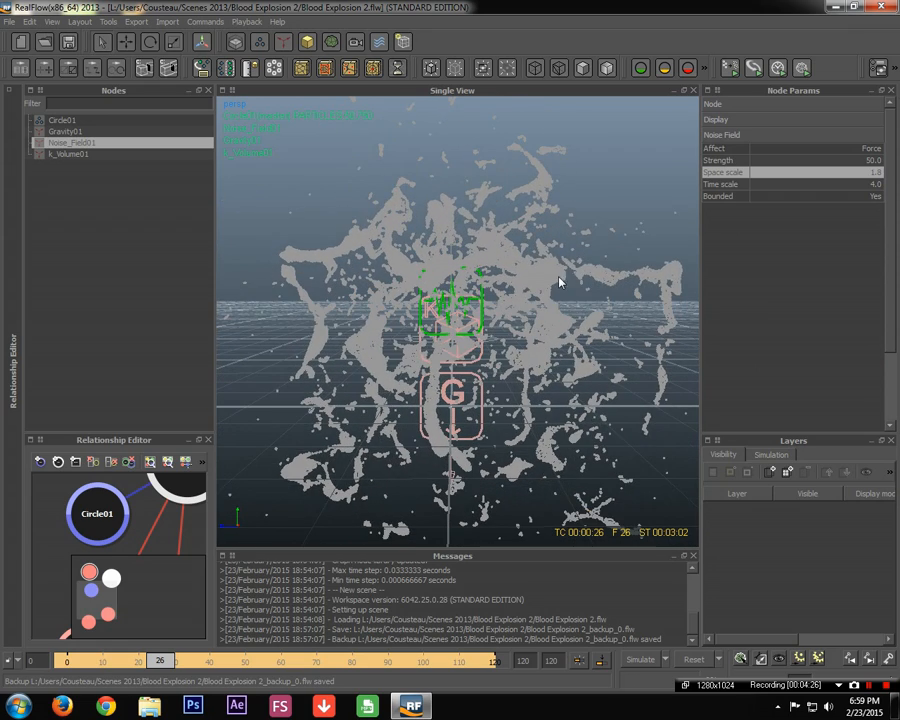
Select Circle01 and orbit around the blood cloud down to the horizon
{"action": "left_click", "coordinate": [545, 272]}
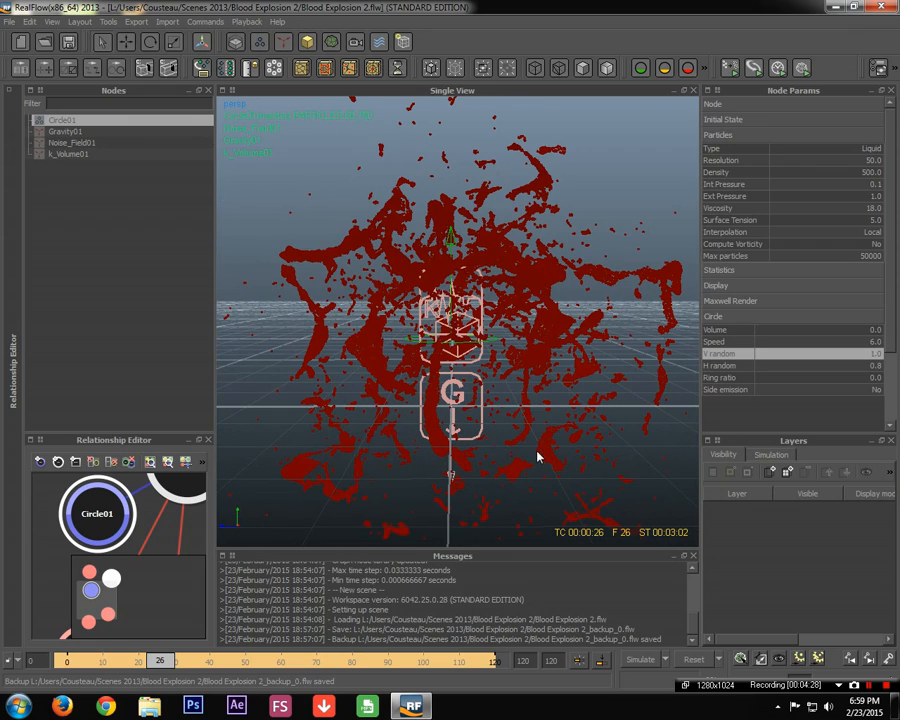
{"action": "scroll", "coordinate": [459, 389], "scroll_direction": "down", "scroll_amount": 3}
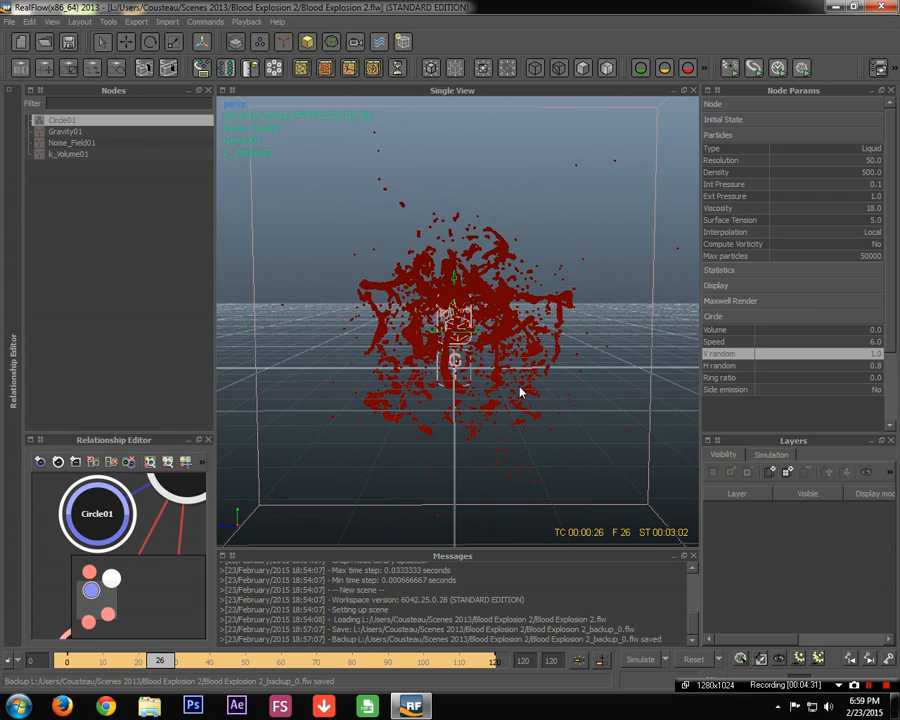
{"action": "scroll", "coordinate": [518, 392], "scroll_direction": "up", "scroll_amount": 3}
{"action": "left_click_drag", "start_coordinate": [508, 297], "coordinate": [424, 368], "text": "alt"}
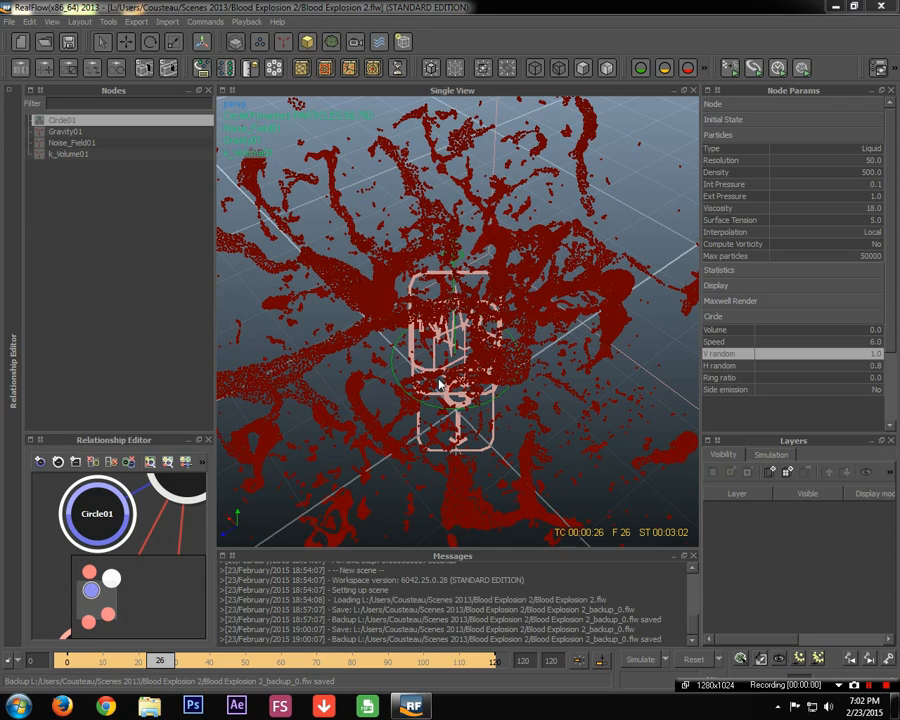
{"action": "left_click_drag", "start_coordinate": [465, 354], "coordinate": [536, 440], "text": "alt"}
{"action": "middle_click_drag", "start_coordinate": [536, 440], "coordinate": [480, 388], "text": "alt"}
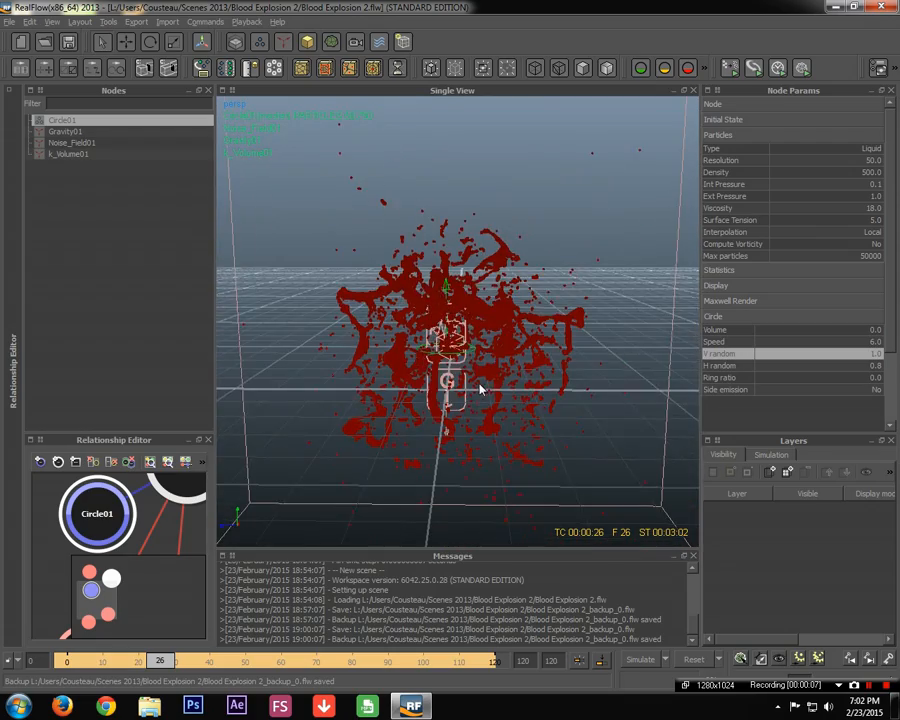
{"action": "scroll", "coordinate": [477, 390], "scroll_direction": "up", "scroll_amount": 5}
{"action": "scroll", "coordinate": [480, 390], "scroll_direction": "down", "scroll_amount": 5}
{"action": "mouse_move", "coordinate": [480, 390]}
{"action": "left_mouse_down", "text": "alt"}
{"action": "mouse_move", "coordinate": [575, 366]}
{"action": "mouse_move", "coordinate": [496, 434]}
{"action": "mouse_move", "coordinate": [457, 437]}
{"action": "mouse_move", "coordinate": [468, 390]}
{"action": "left_mouse_up", "text": "alt"}
{"action": "scroll", "coordinate": [468, 390], "scroll_direction": "up", "scroll_amount": 5}
{"action": "scroll", "coordinate": [468, 390], "scroll_direction": "down", "scroll_amount": 3}
{"action": "middle_click_drag", "start_coordinate": [468, 390], "coordinate": [440, 405], "text": "alt"}
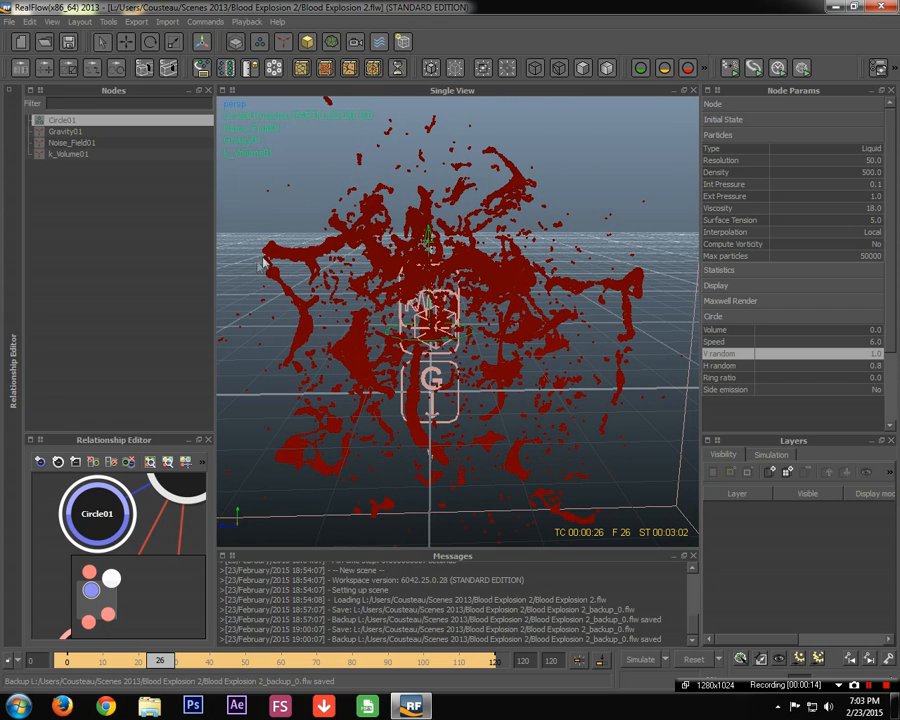
Save the scene and create a particle mesh from the liquid
{"action": "key", "text": "ctrl+s"}
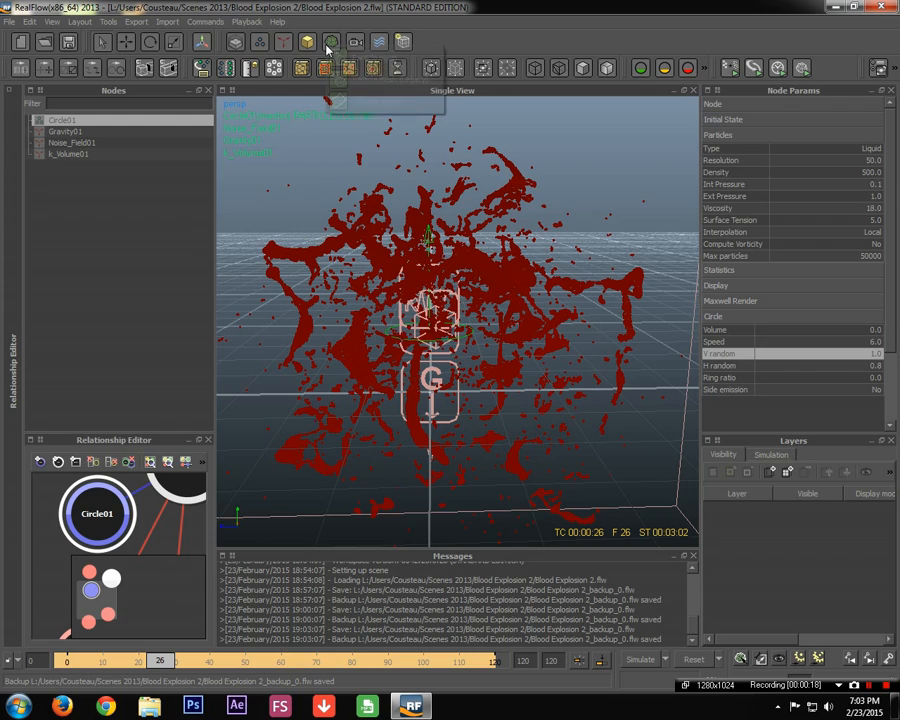
{"action": "left_click", "coordinate": [330, 43]}
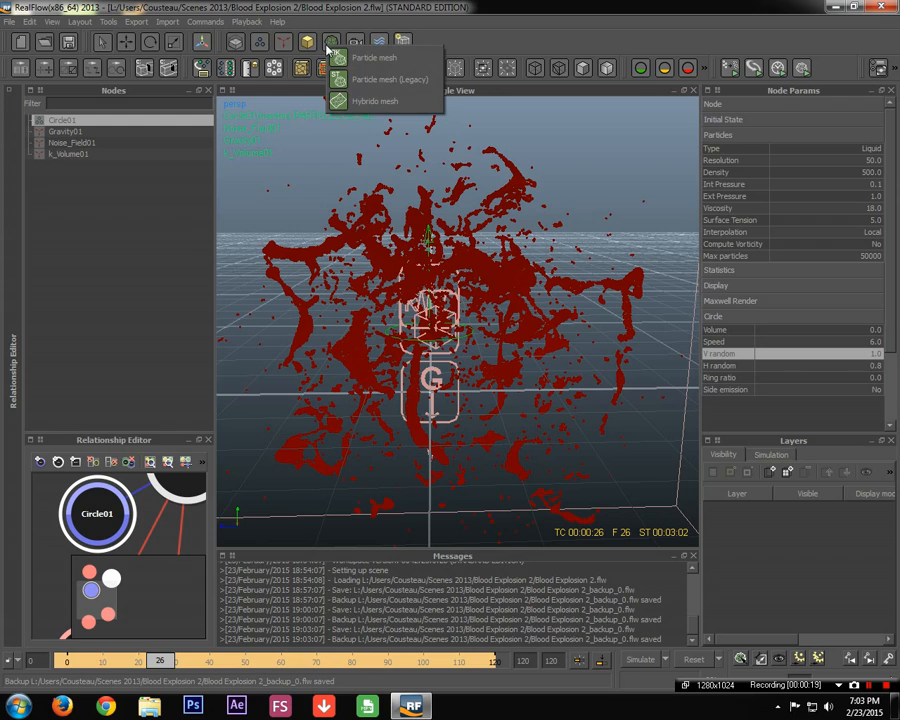
{"action": "left_click", "coordinate": [389, 60]}
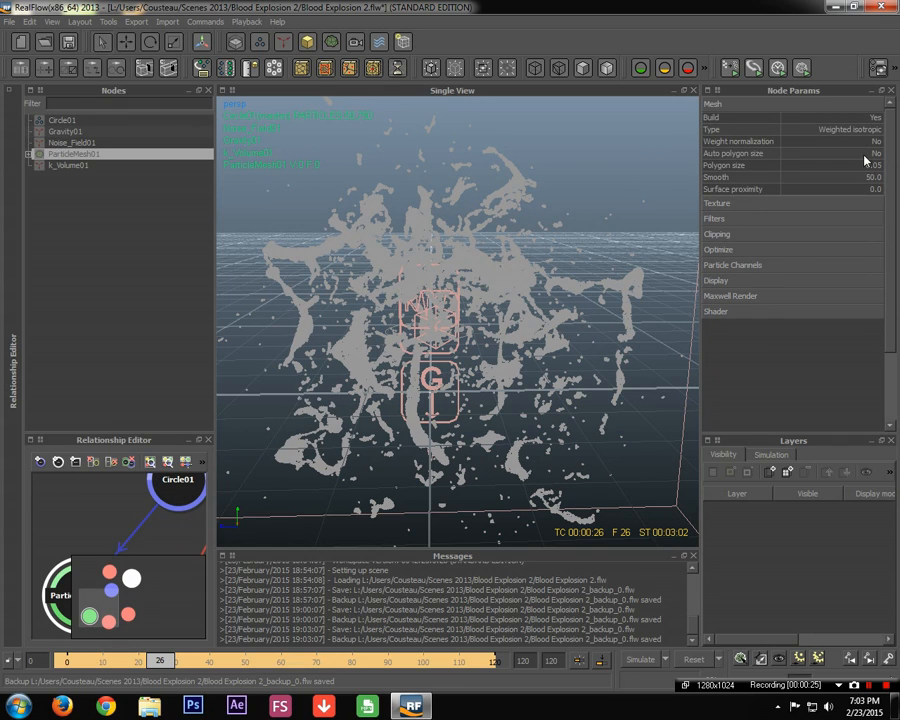
Set Circle01's field Radius inside ParticleMesh01 to 0.015
{"action": "left_click", "coordinate": [28, 154]}
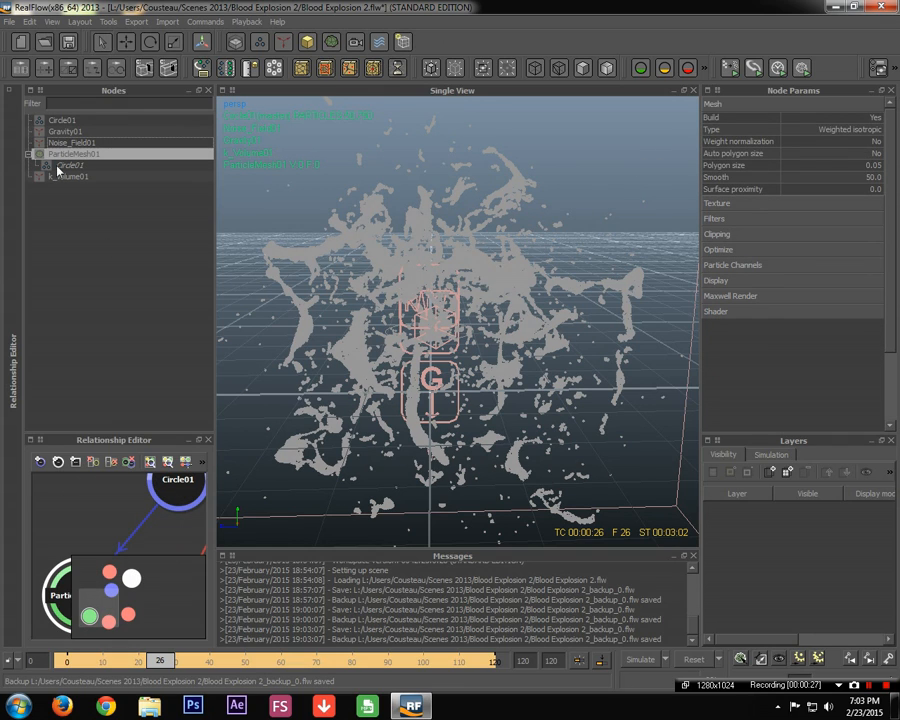
{"action": "left_click", "coordinate": [60, 168]}
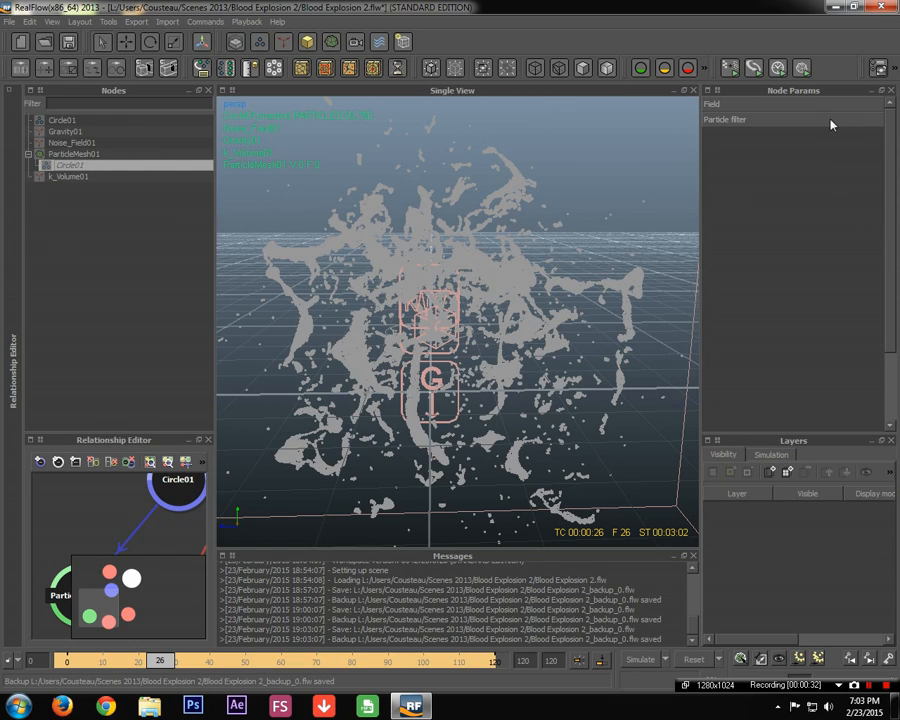
{"action": "left_click", "coordinate": [808, 104]}
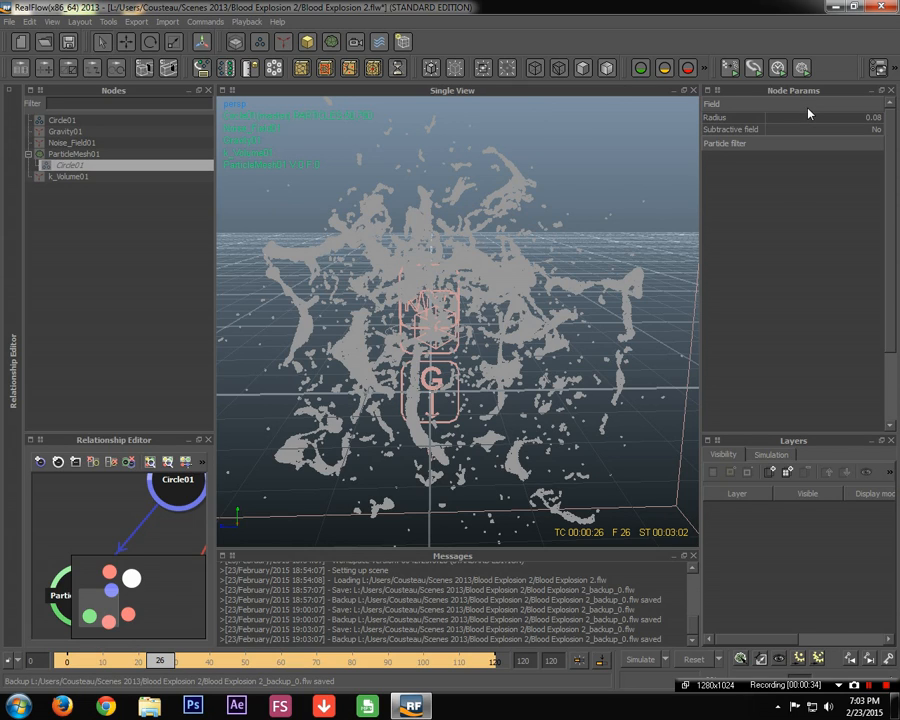
{"action": "left_click", "coordinate": [798, 143]}
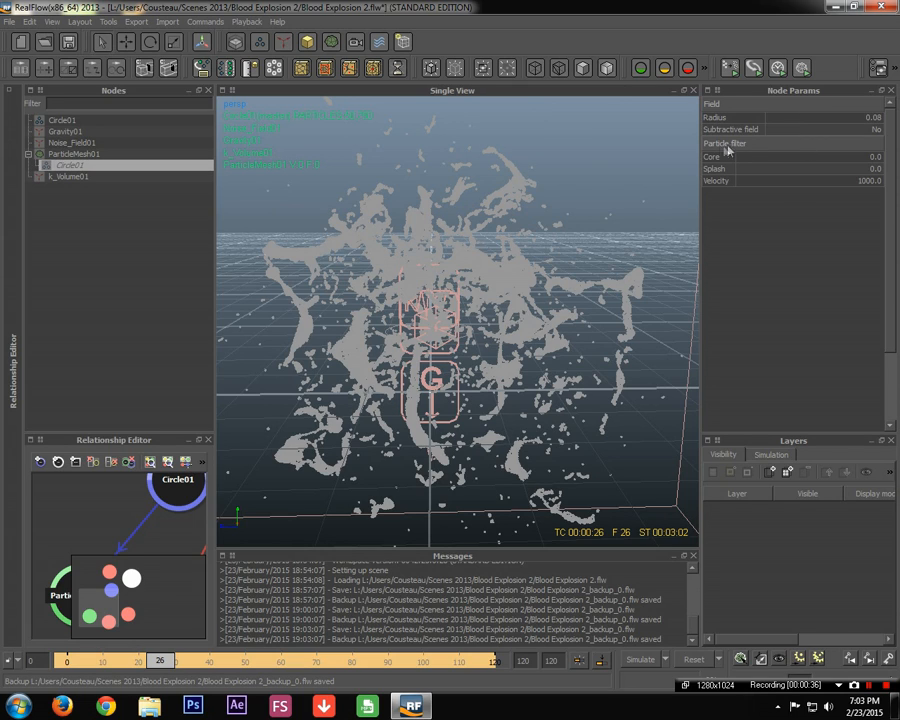
{"action": "left_click", "coordinate": [850, 145]}
{"action": "double_click", "coordinate": [876, 117]}
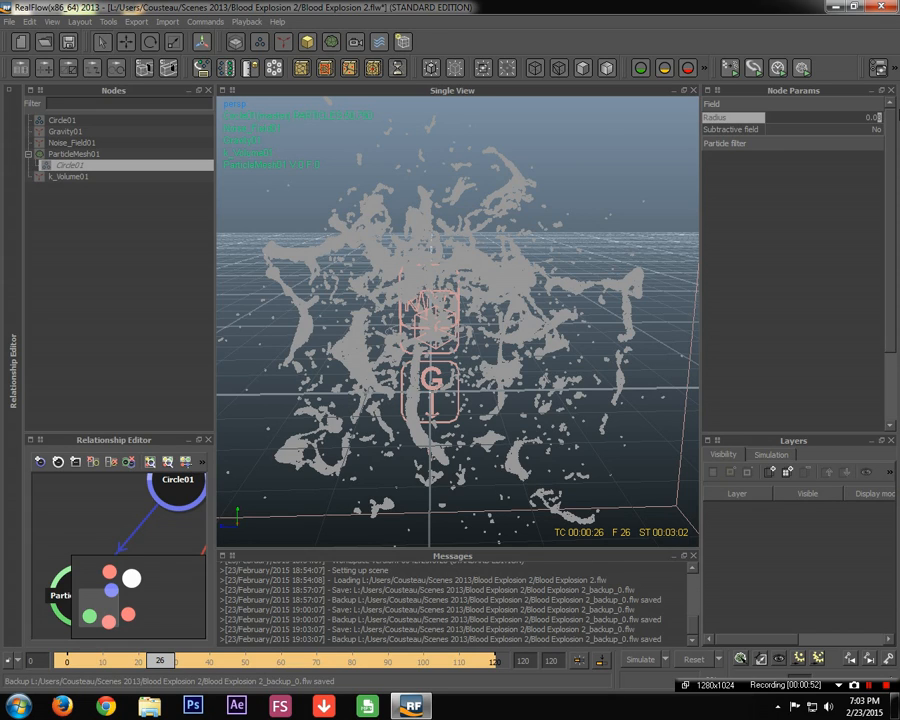
{"action": "type", "text": "14"}
{"action": "key", "text": "Return"}
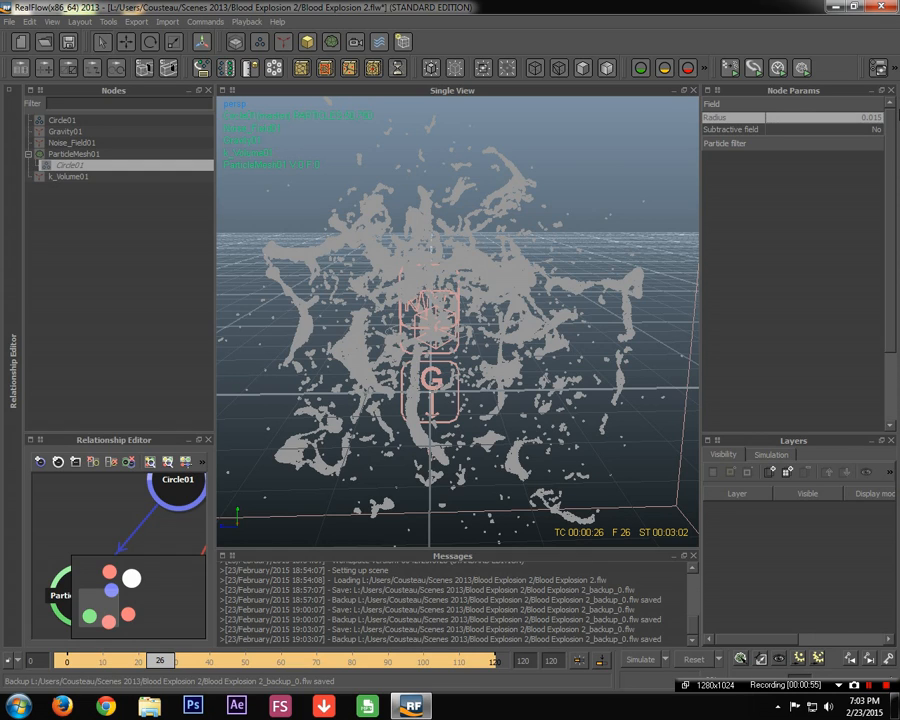
{"action": "left_click", "coordinate": [108, 155]}
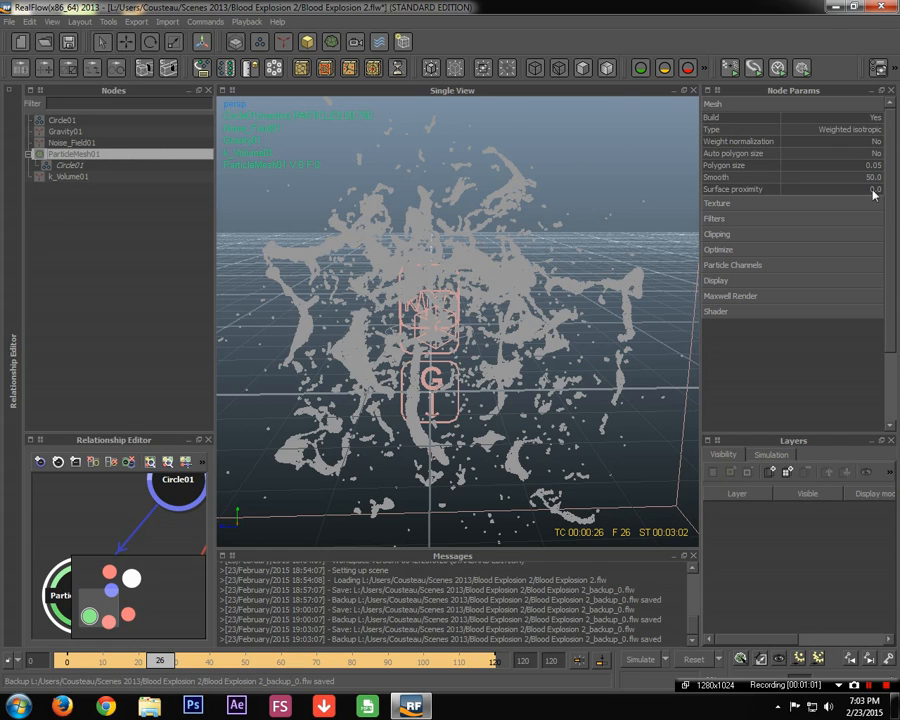
Change ParticleMesh01's Polygon size to 0.02
{"action": "left_click", "coordinate": [741, 165]}
{"action": "double_click", "coordinate": [880, 166]}
{"action": "left_click", "coordinate": [880, 166]}
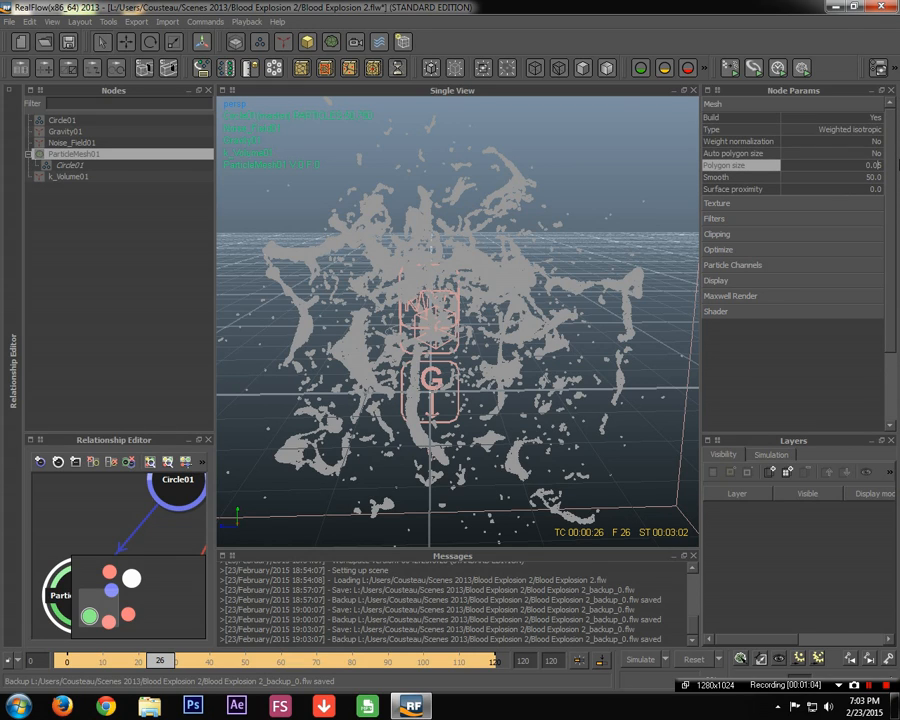
{"action": "key", "text": "BackSpace"}
{"action": "type", "text": "2"}
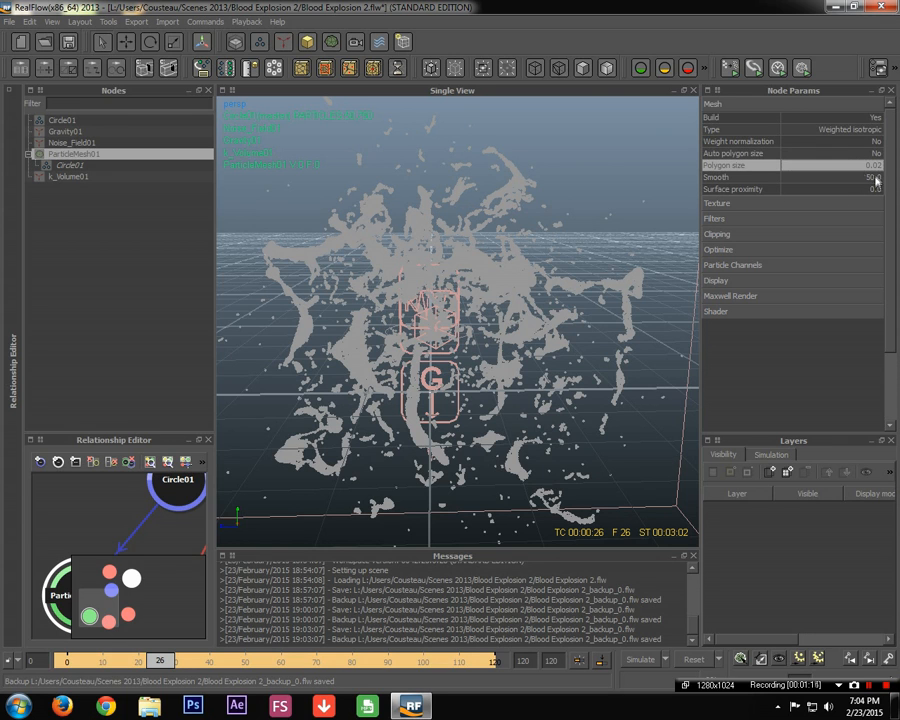
{"action": "scroll", "coordinate": [557, 257], "scroll_direction": "up", "scroll_amount": 5}
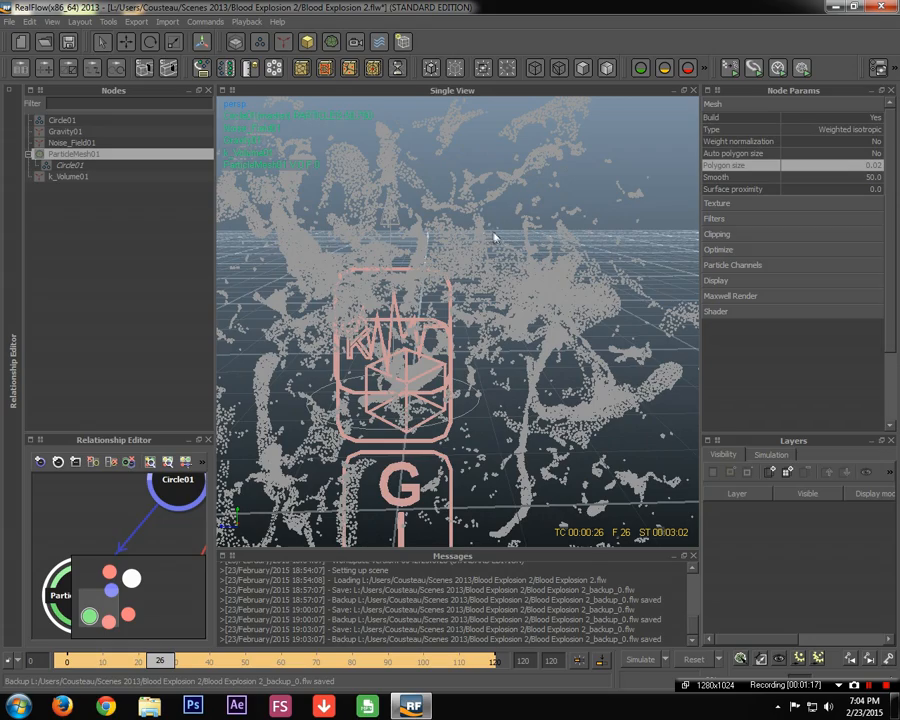
{"action": "scroll", "coordinate": [521, 273], "scroll_direction": "up", "scroll_amount": 3}
{"action": "scroll", "coordinate": [515, 255], "scroll_direction": "down", "scroll_amount": 5}
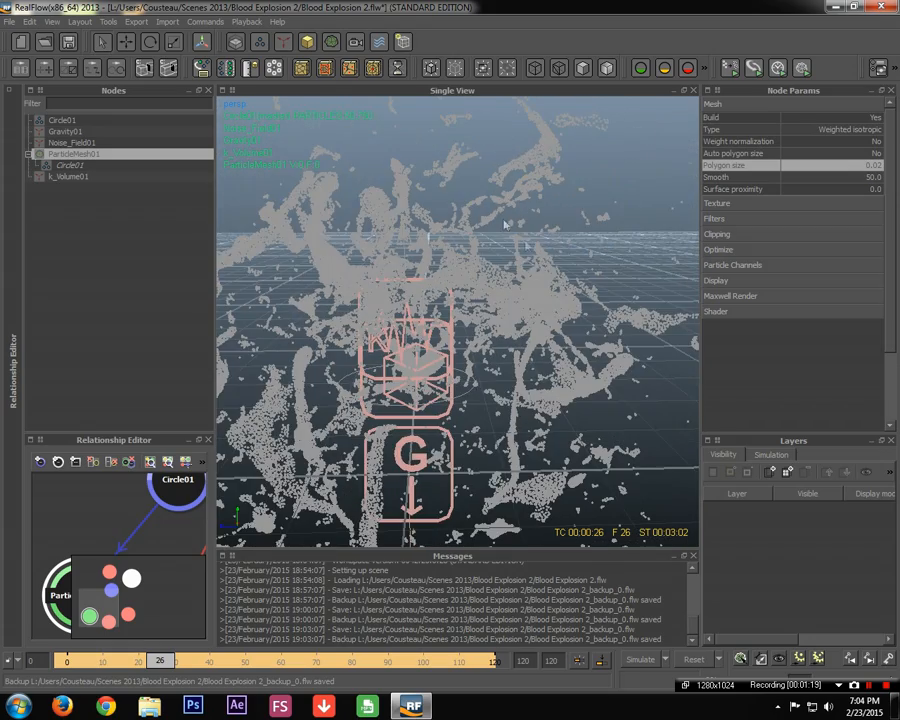
{"action": "scroll", "coordinate": [506, 226], "scroll_direction": "up", "scroll_amount": 2}
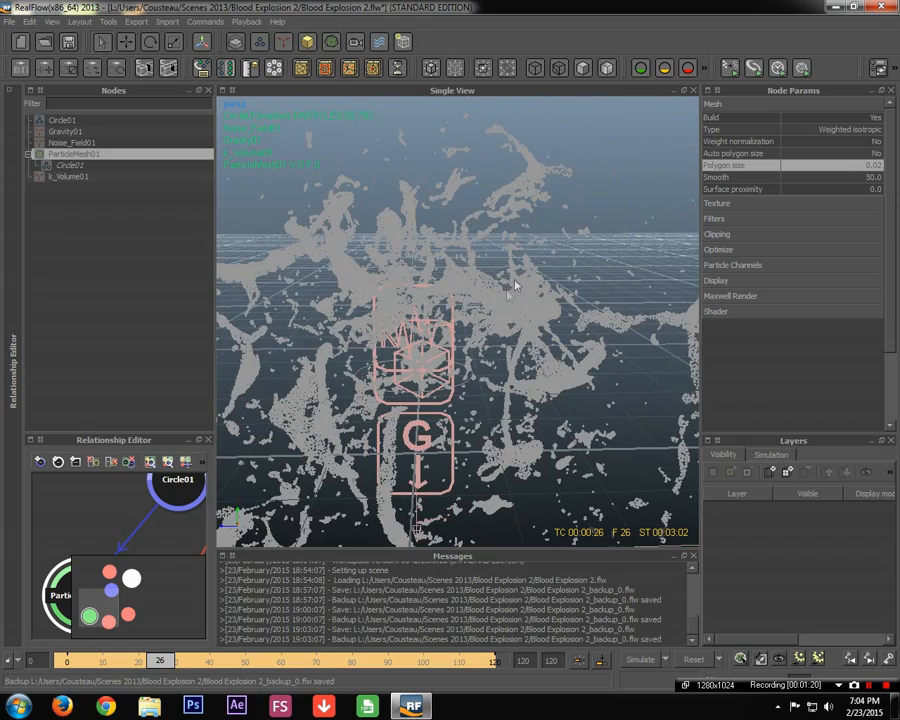
{"action": "scroll", "coordinate": [612, 257], "scroll_direction": "up", "scroll_amount": 2}
{"action": "left_click_drag", "start_coordinate": [629, 213], "coordinate": [386, 281], "text": "alt"}
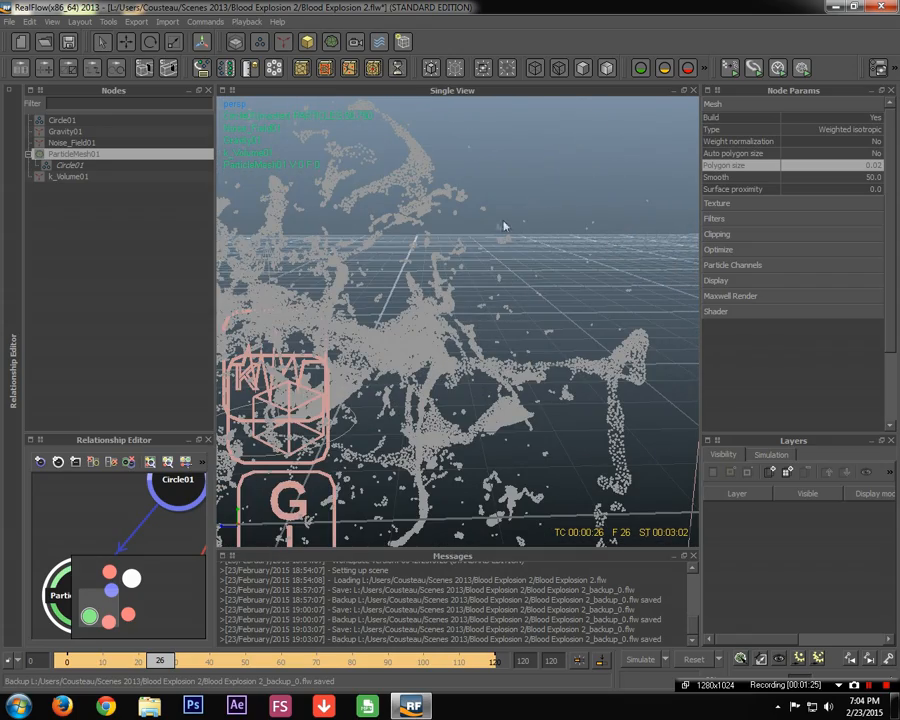
{"action": "scroll", "coordinate": [444, 297], "scroll_direction": "down", "scroll_amount": 3}
{"action": "scroll", "coordinate": [516, 263], "scroll_direction": "up", "scroll_amount": 3}
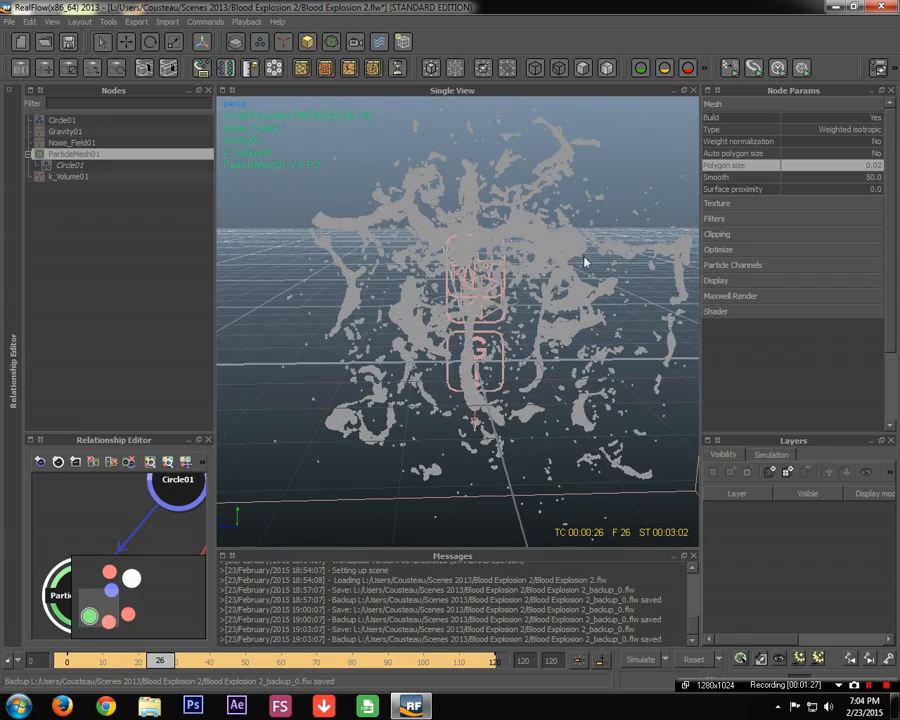
Set the mesh Smooth value to 10.0
{"action": "left_click", "coordinate": [865, 179]}
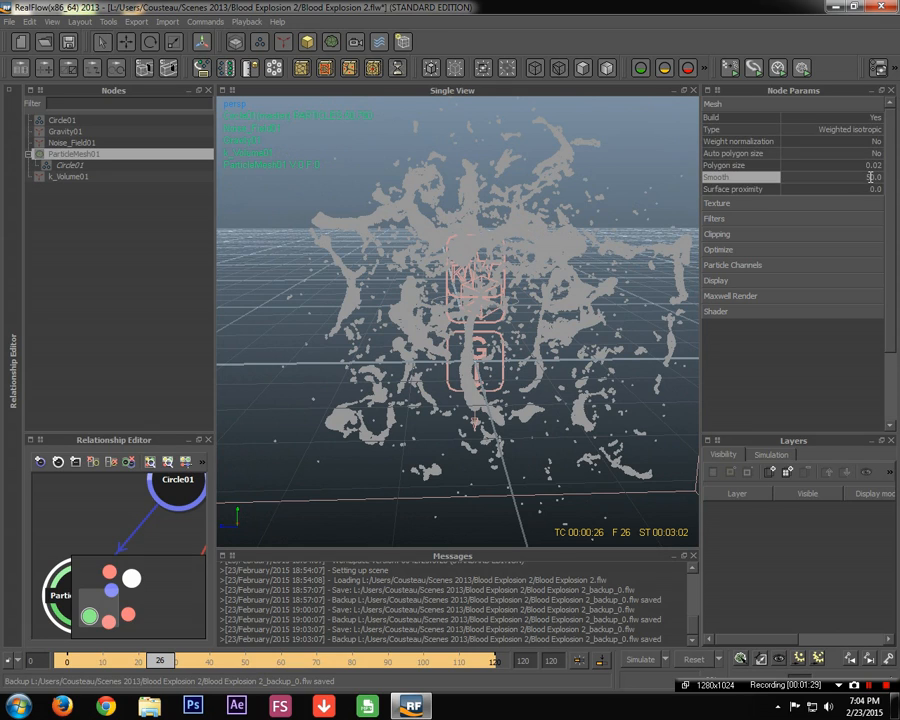
{"action": "type", "text": "10"}
{"action": "key", "text": "Return"}
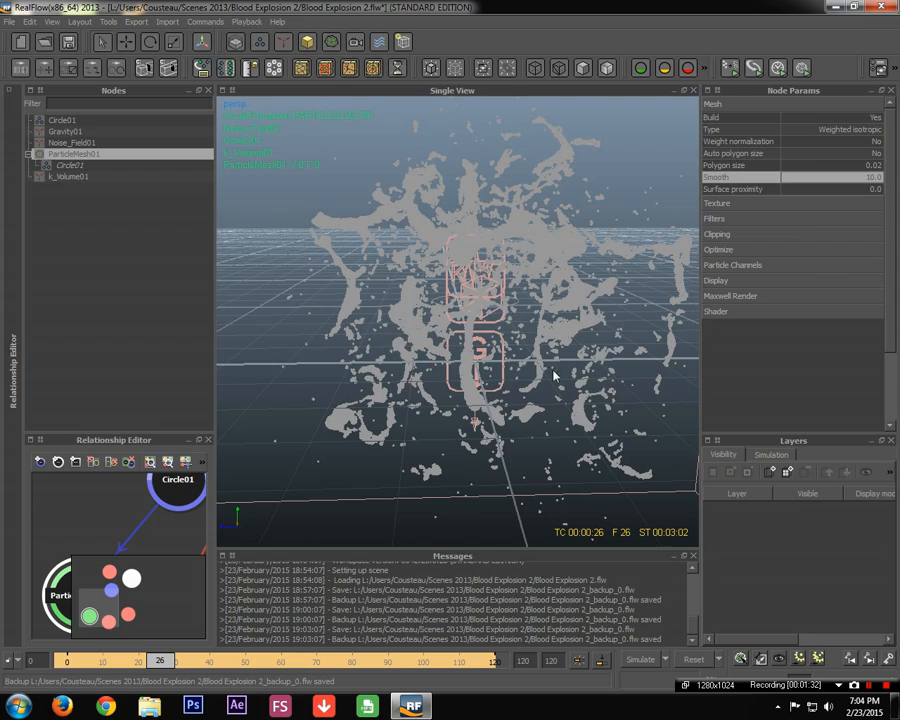
{"action": "scroll", "coordinate": [596, 322], "scroll_direction": "up", "scroll_amount": 6}
{"action": "scroll", "coordinate": [673, 312], "scroll_direction": "down", "scroll_amount": 5}
{"action": "scroll", "coordinate": [661, 309], "scroll_direction": "up", "scroll_amount": 1}
{"action": "left_click", "coordinate": [716, 281]}
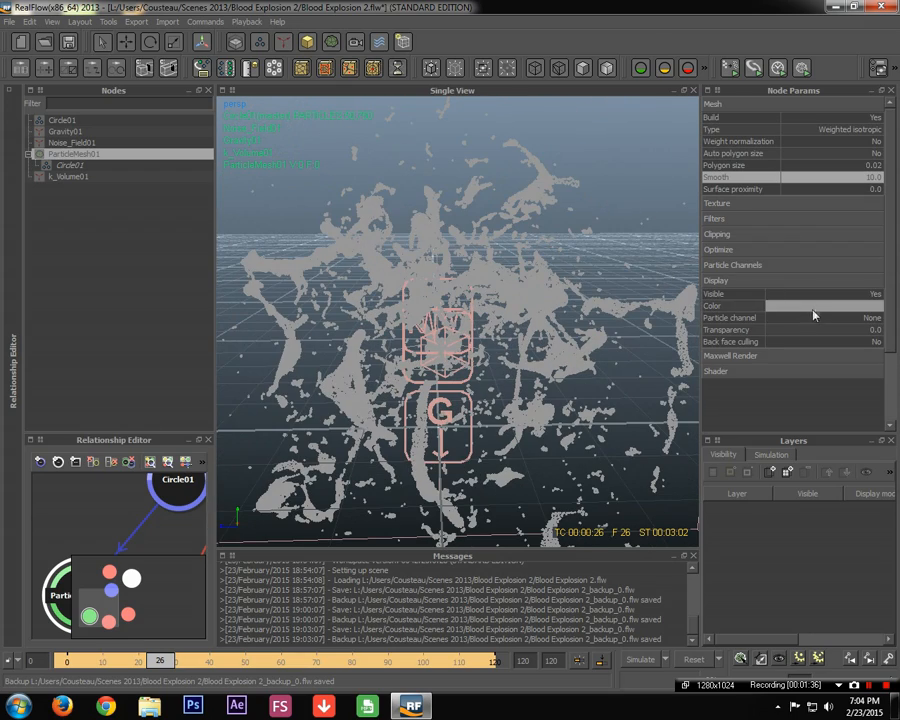
Set ParticleMesh01's display colour to dark red (153, 0, 0)
{"action": "left_click", "coordinate": [811, 308]}
{"action": "left_click_drag", "start_coordinate": [589, 277], "coordinate": [633, 212]}
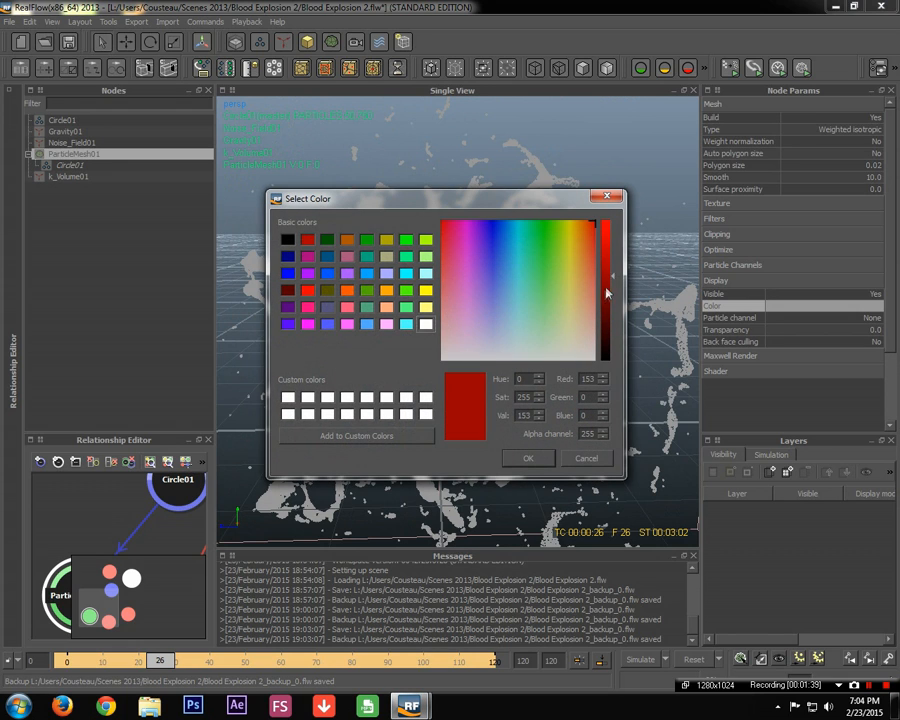
{"action": "left_click_drag", "start_coordinate": [607, 292], "coordinate": [608, 306]}
{"action": "left_click", "coordinate": [528, 458]}
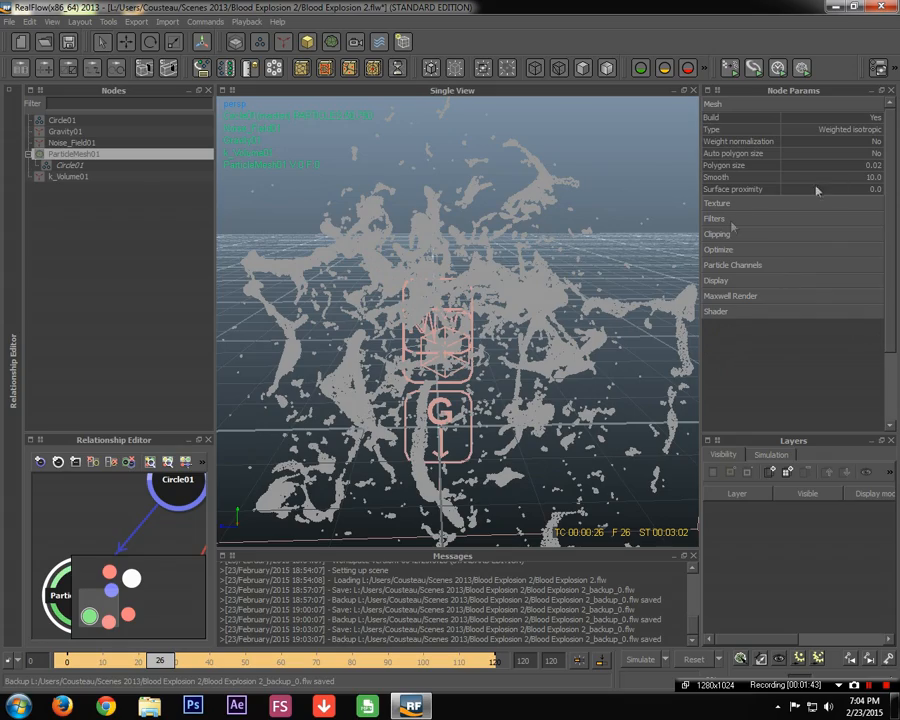
{"action": "middle_click_drag", "start_coordinate": [588, 236], "coordinate": [526, 289], "text": "alt"}
{"action": "scroll", "coordinate": [450, 289], "scroll_direction": "up", "scroll_amount": 5}
{"action": "left_click_drag", "start_coordinate": [449, 289], "coordinate": [487, 143], "text": "alt"}
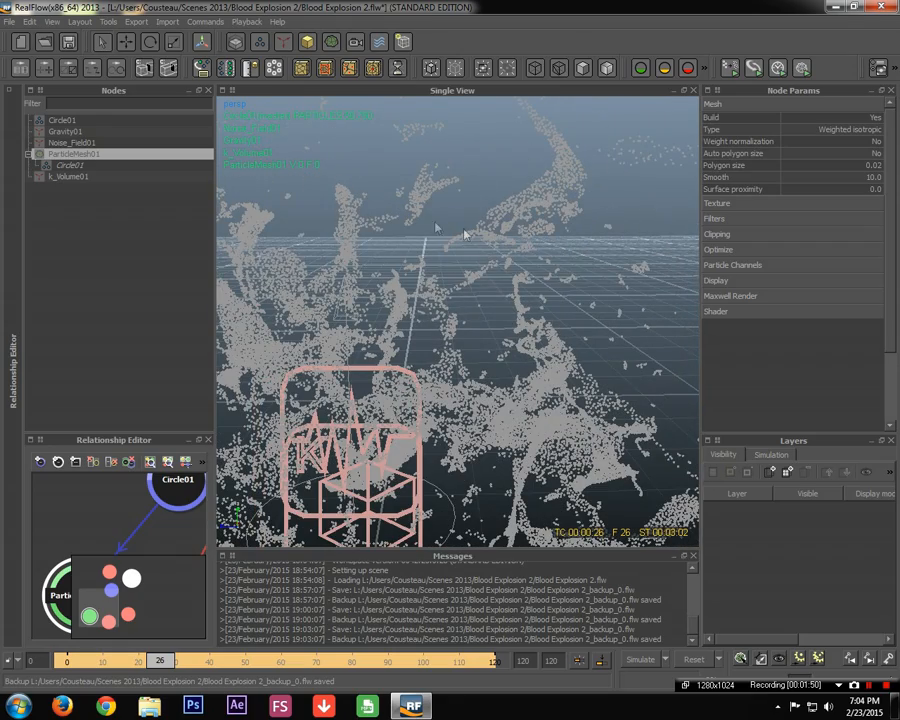
Build ParticleMesh01 and orbit around the resulting mesh
{"action": "right_click", "coordinate": [59, 156]}
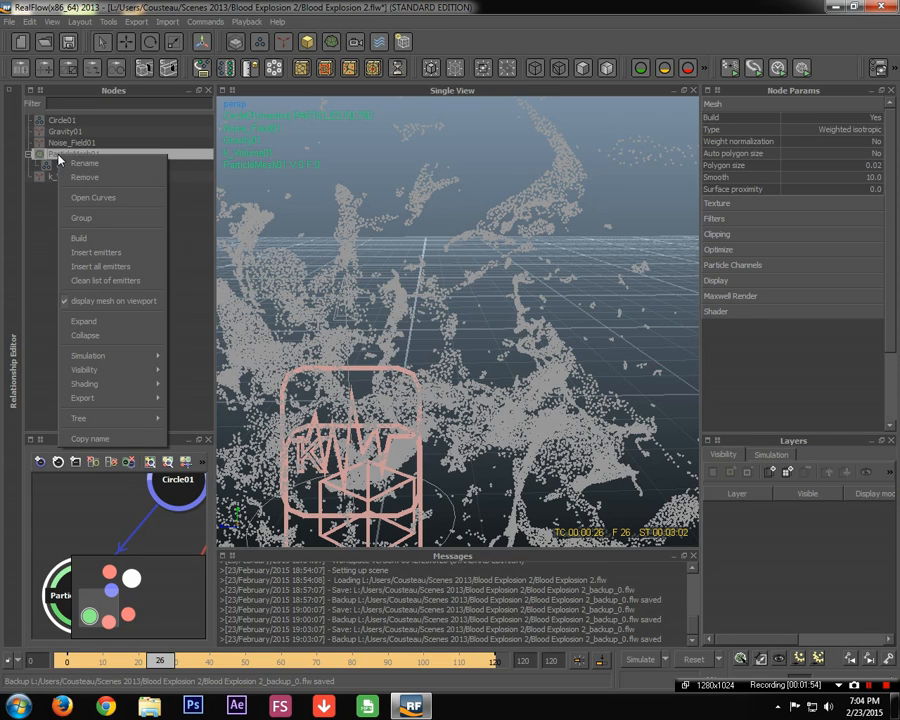
{"action": "left_click", "coordinate": [101, 240]}
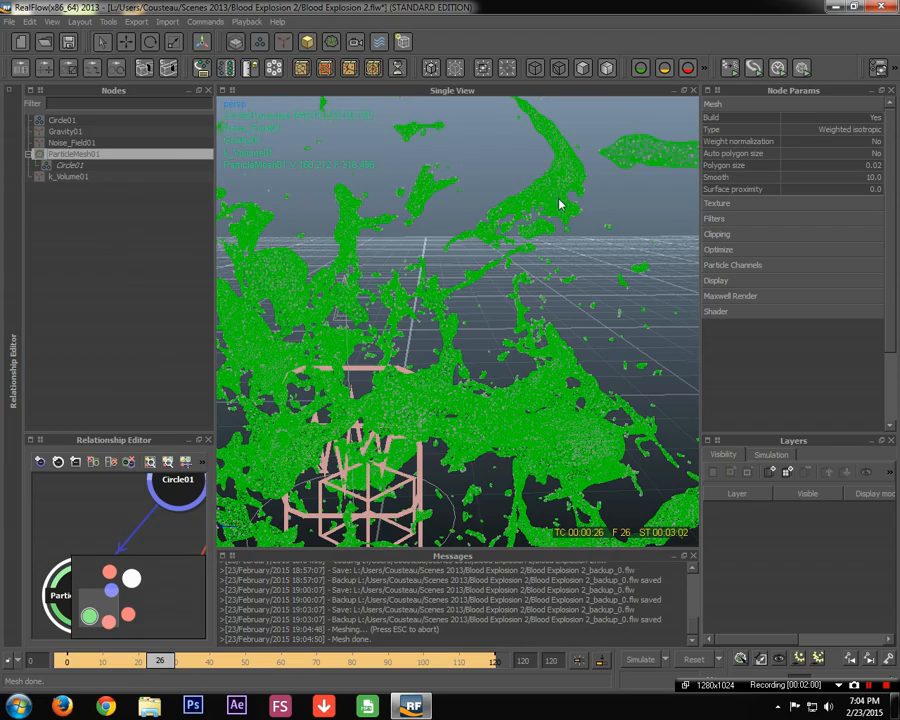
{"action": "scroll", "coordinate": [566, 190], "scroll_direction": "up", "scroll_amount": 2}
{"action": "scroll", "coordinate": [572, 176], "scroll_direction": "up", "scroll_amount": 5}
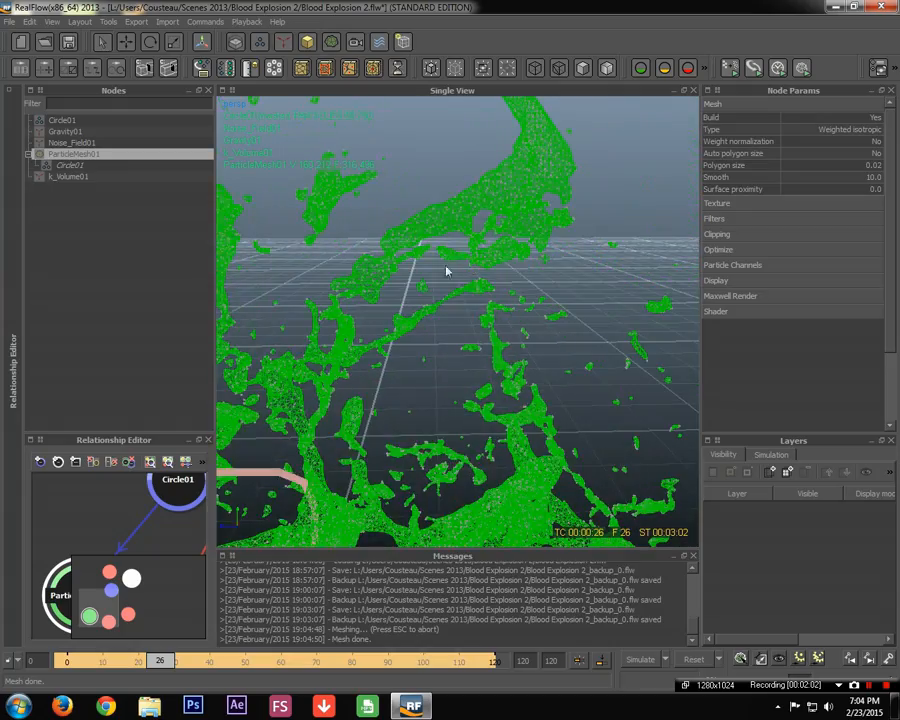
{"action": "left_click_drag", "start_coordinate": [392, 270], "coordinate": [603, 291], "text": "alt"}
{"action": "left_click_drag", "start_coordinate": [433, 285], "coordinate": [459, 263], "text": "alt"}
{"action": "left_click_drag", "start_coordinate": [486, 220], "coordinate": [438, 356], "text": "alt"}
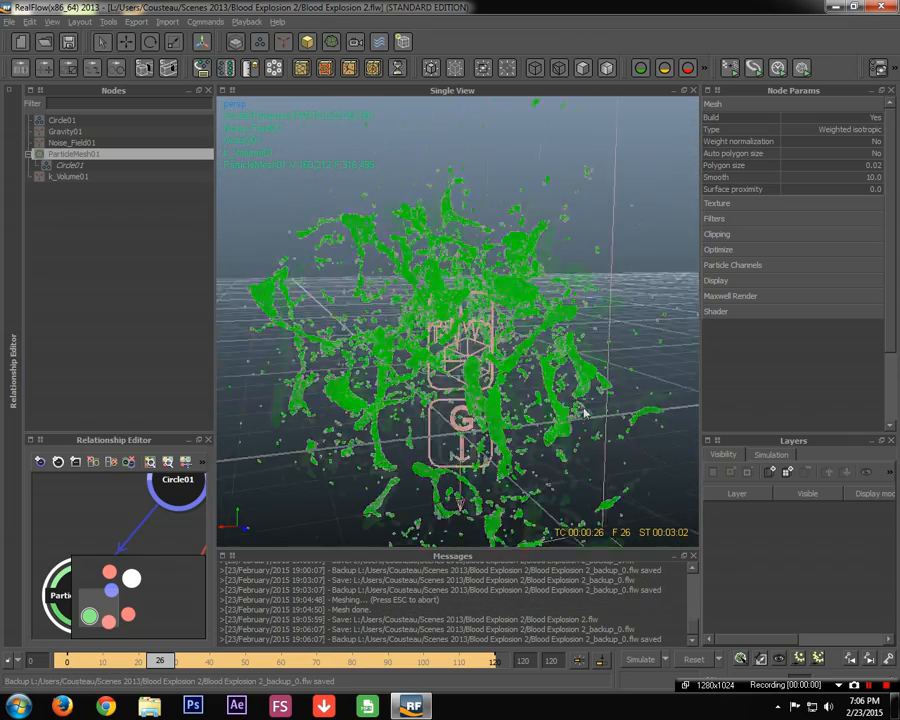
{"action": "left_click_drag", "start_coordinate": [585, 411], "coordinate": [473, 438], "text": "alt"}
{"action": "left_click_drag", "start_coordinate": [476, 497], "coordinate": [487, 410], "text": "alt"}
{"action": "left_click_drag", "start_coordinate": [478, 502], "coordinate": [547, 387], "text": "alt"}
{"action": "left_click_drag", "start_coordinate": [350, 366], "coordinate": [428, 313], "text": "alt"}
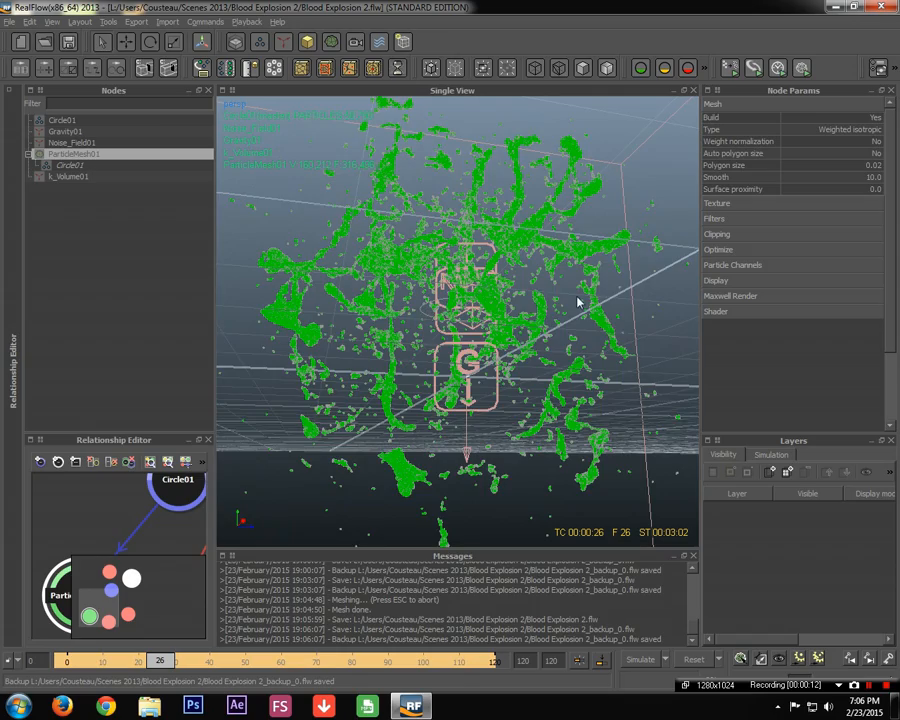
{"action": "left_click_drag", "start_coordinate": [577, 302], "coordinate": [476, 324], "text": "alt"}
{"action": "left_click_drag", "start_coordinate": [627, 298], "coordinate": [441, 330], "text": "alt"}
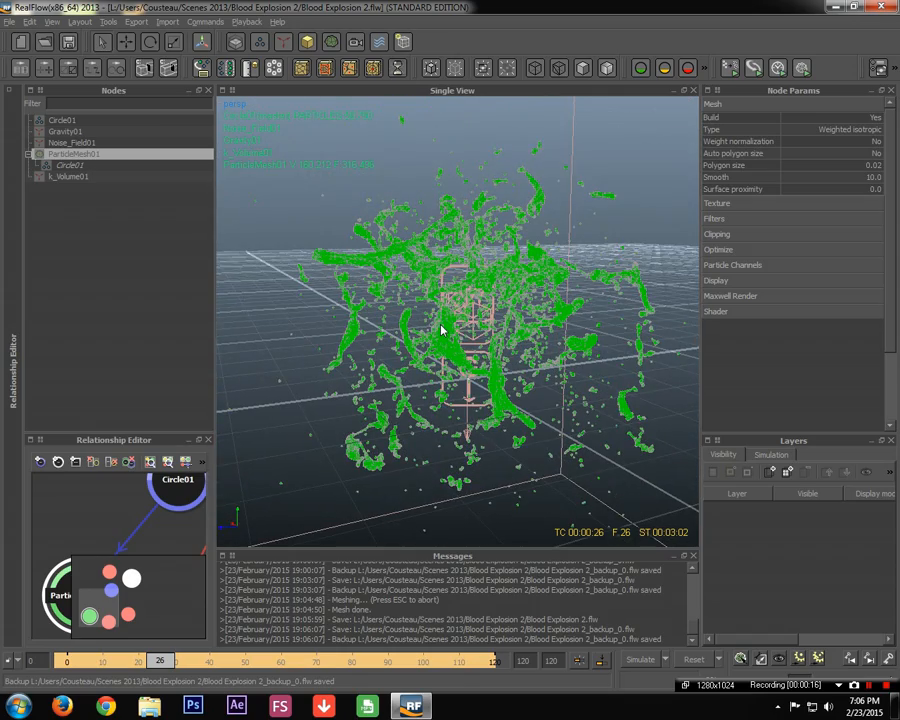
{"action": "scroll", "coordinate": [441, 330], "scroll_direction": "up", "scroll_amount": 5}
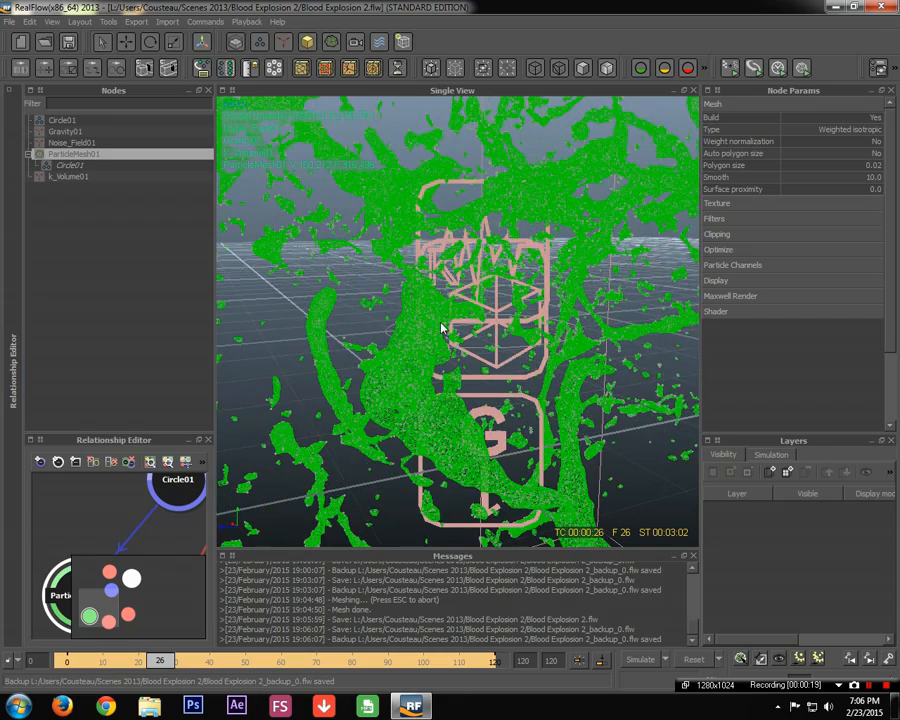
{"action": "left_click_drag", "start_coordinate": [544, 315], "coordinate": [458, 321], "text": "alt"}
{"action": "scroll", "coordinate": [458, 321], "scroll_direction": "down", "scroll_amount": 3}
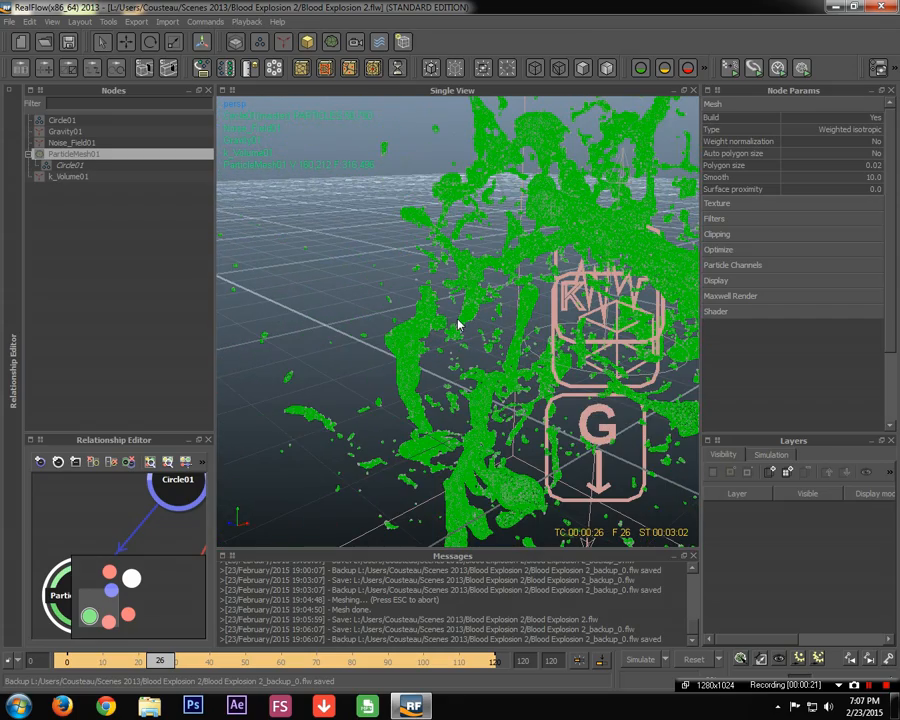